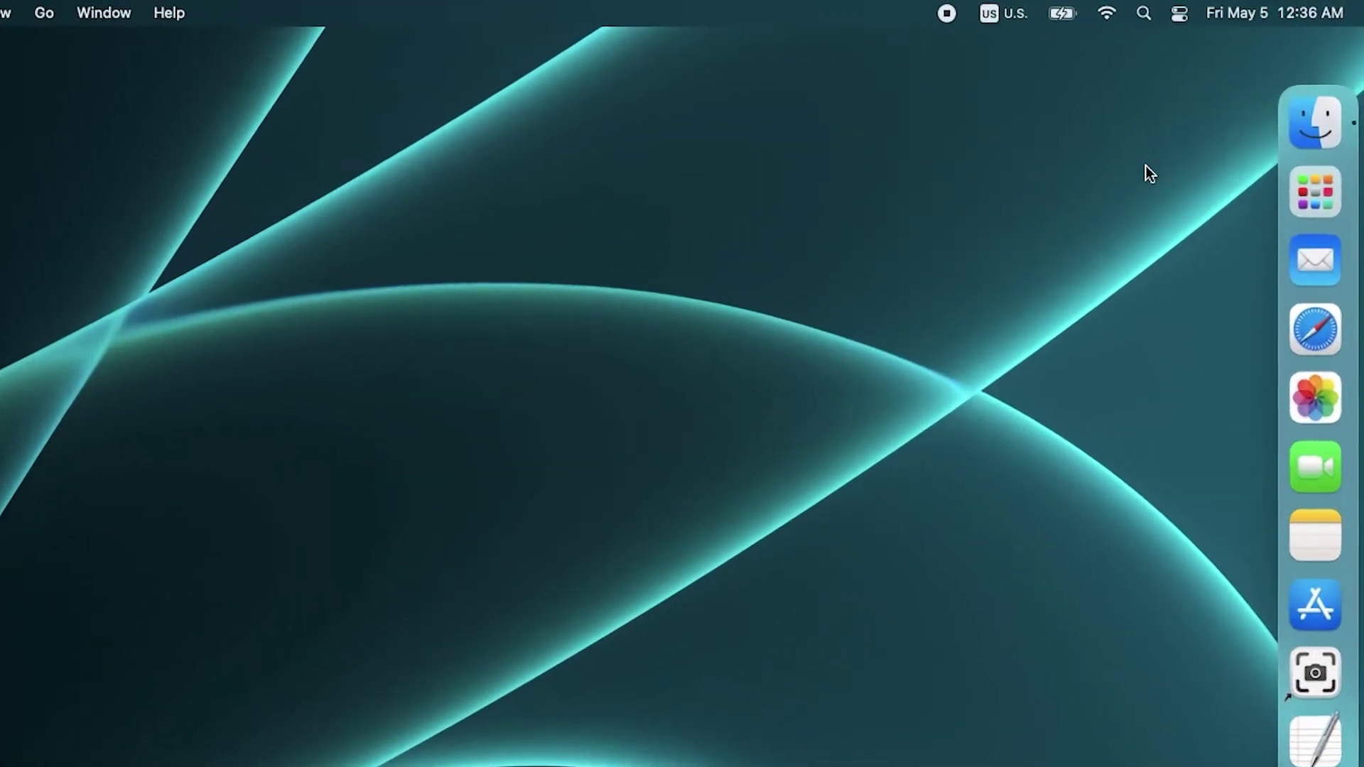
Create a new Finder smart folder searching This Mac from the Dock's Finder menu
right_click(1320, 129)
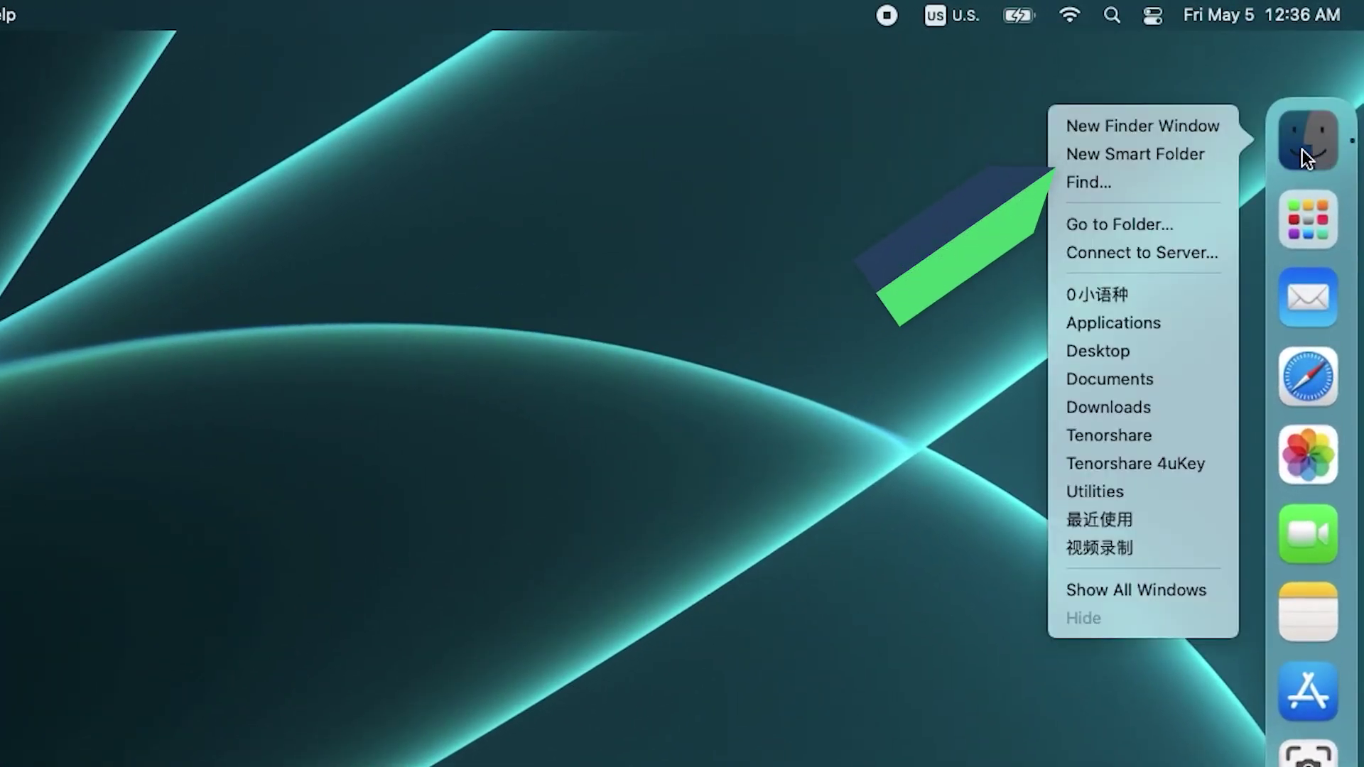
left_click(1146, 157)
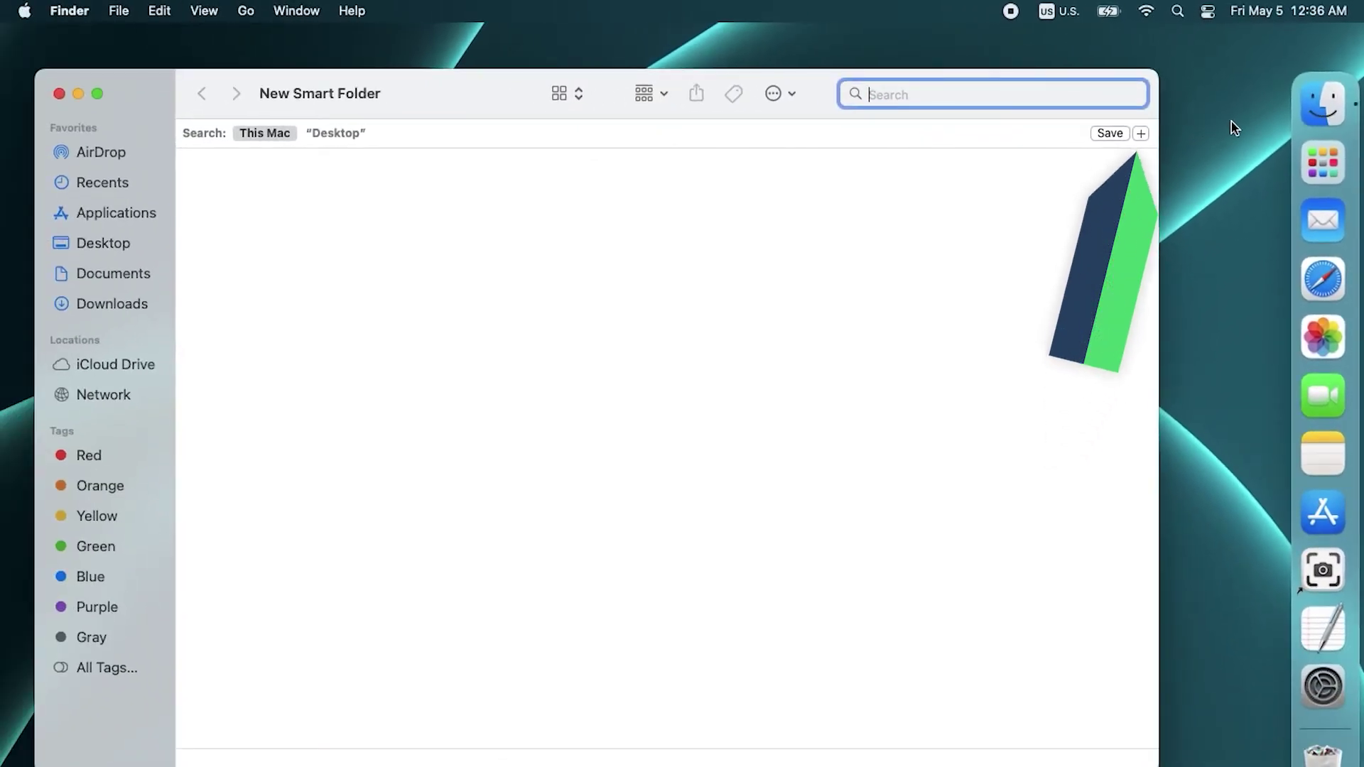
left_click(613, 312)
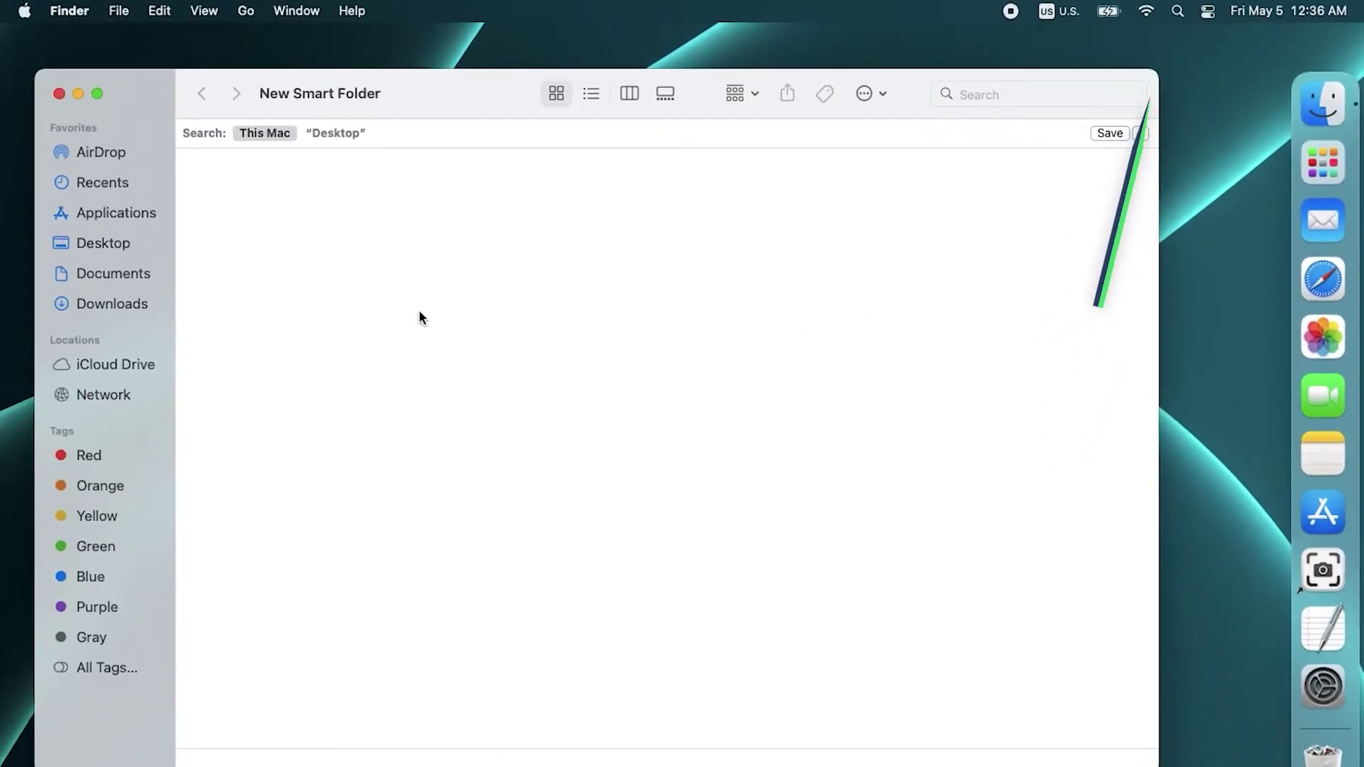
Add a smart folder criterion of Kind is Image, restricted to JPEG
left_click(1139, 134)
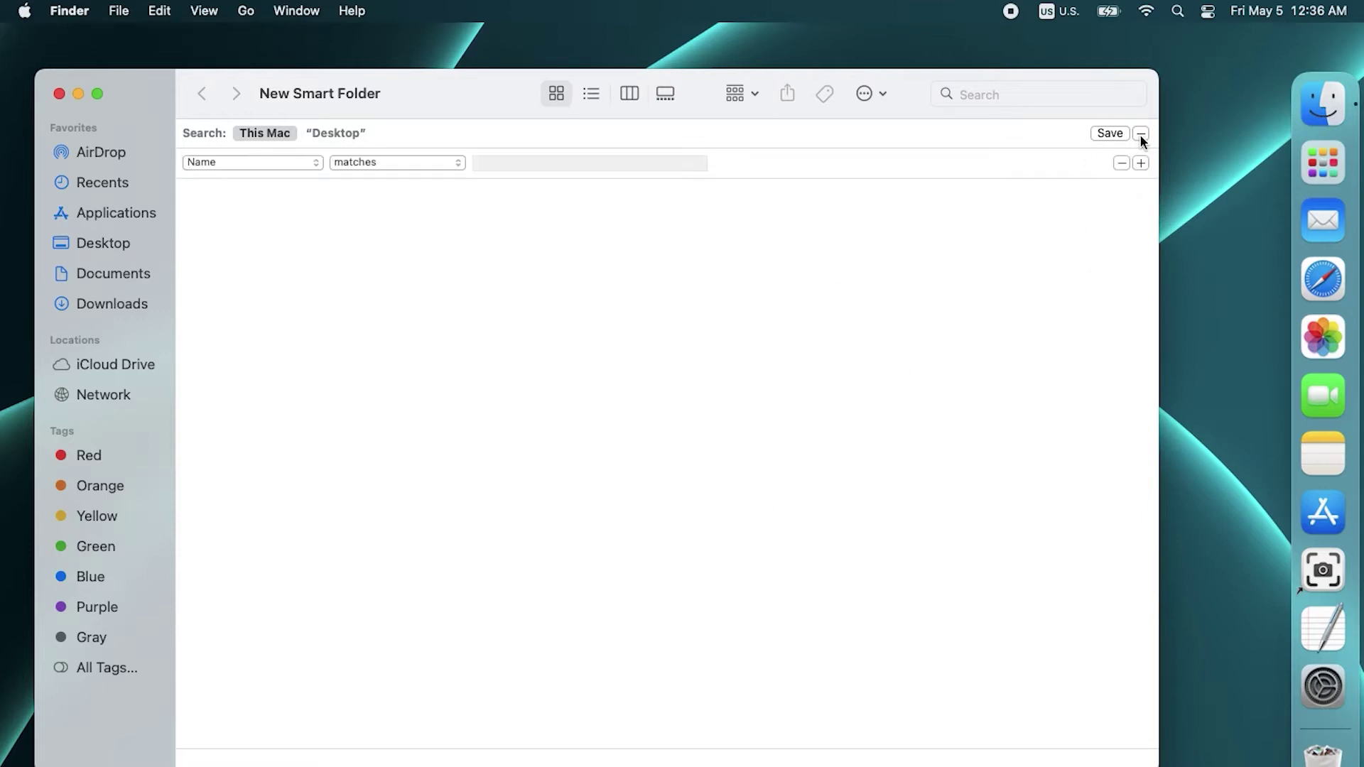
left_click(297, 164)
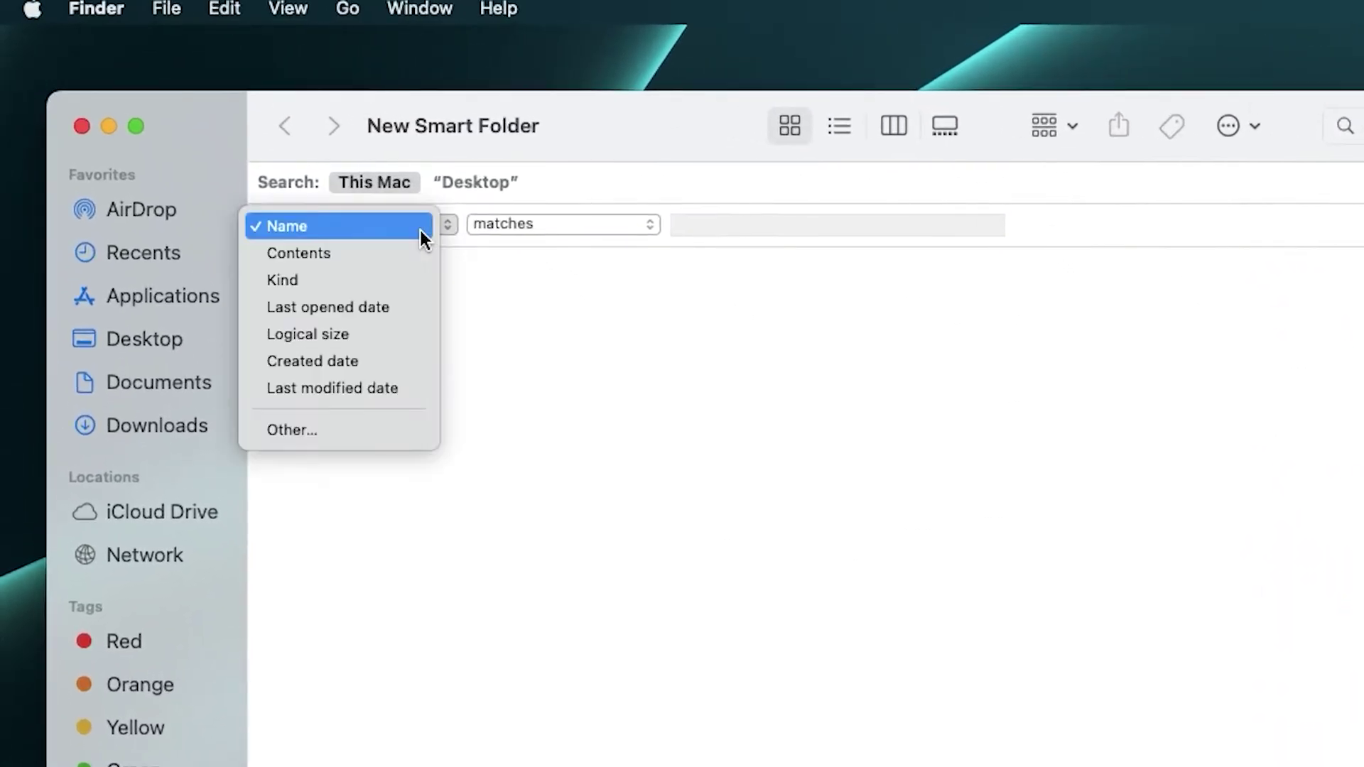
left_click(389, 287)
left_click(623, 233)
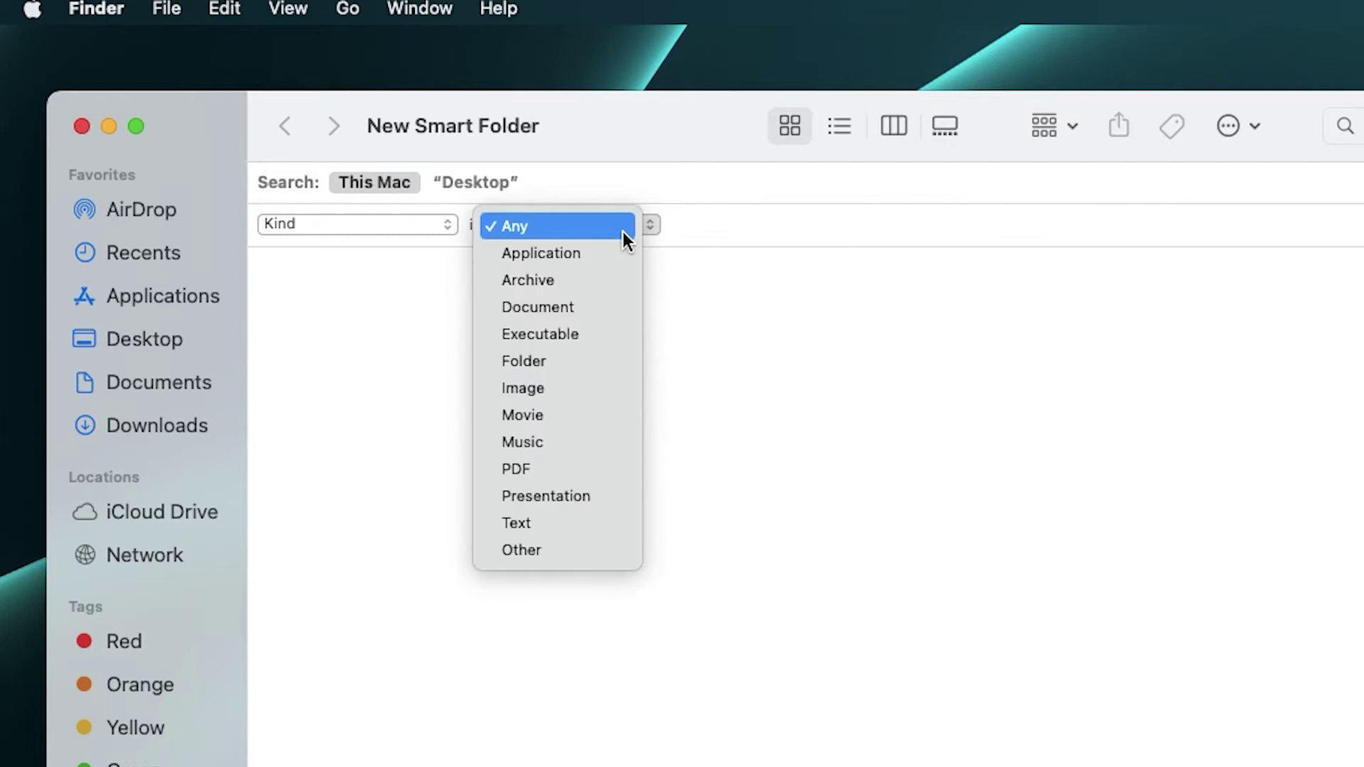
left_click(569, 395)
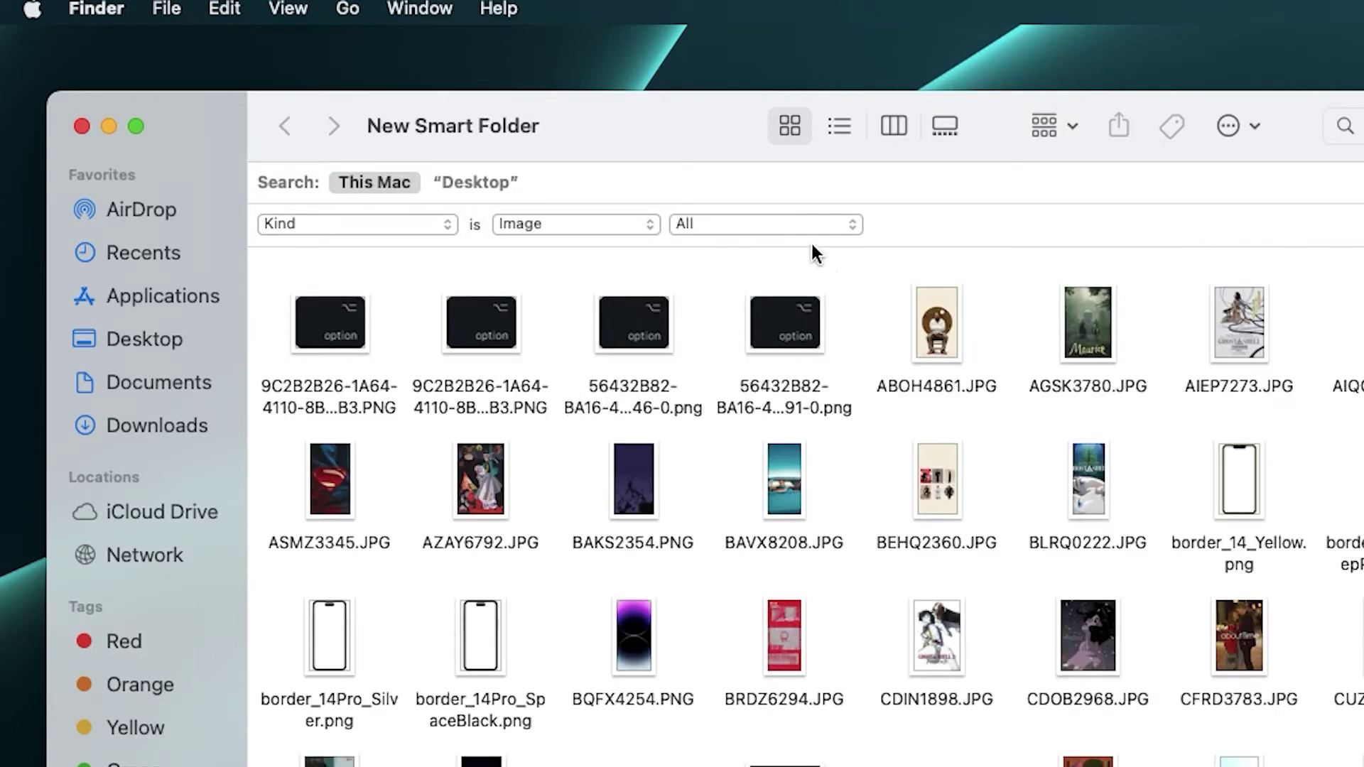
left_click(816, 230)
left_click(777, 268)
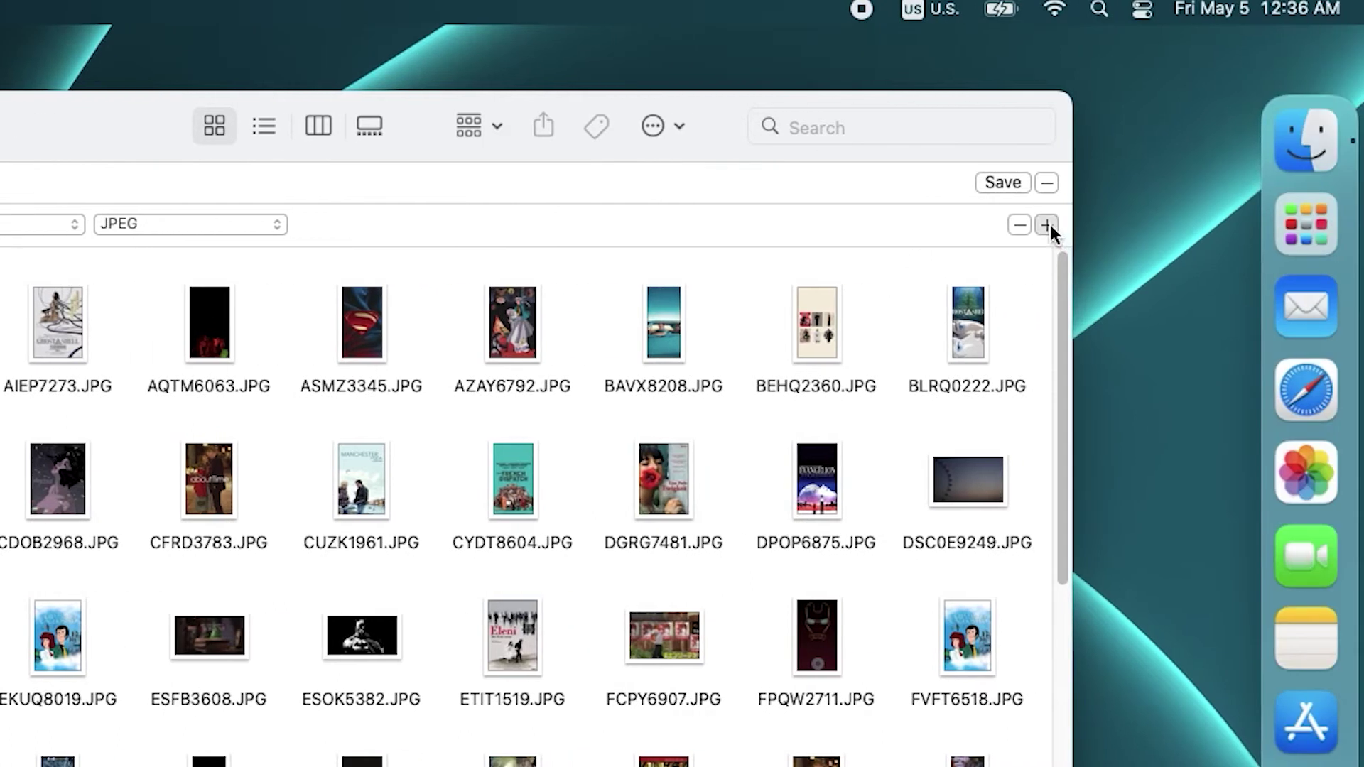
Add a second criterion: Logical size is less than 50 KB
left_click(1046, 224)
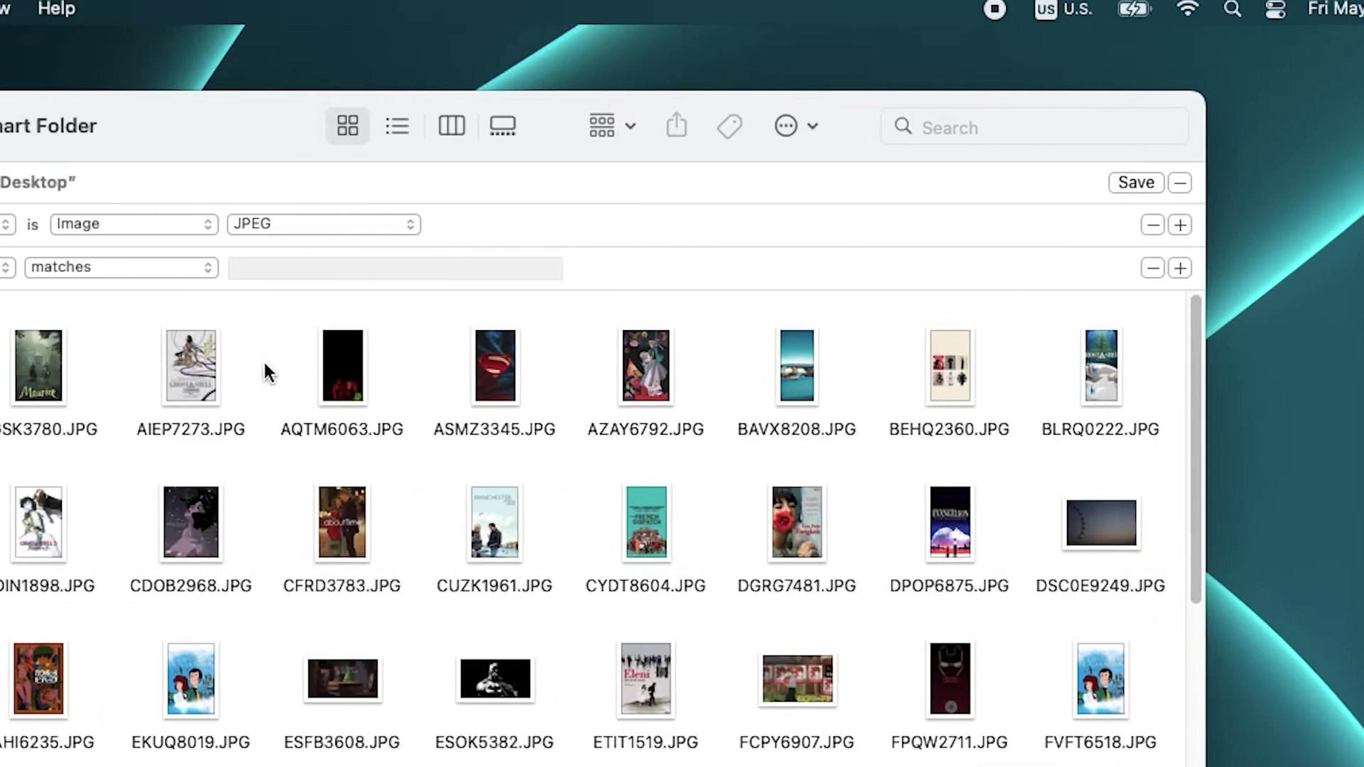
left_click(365, 267)
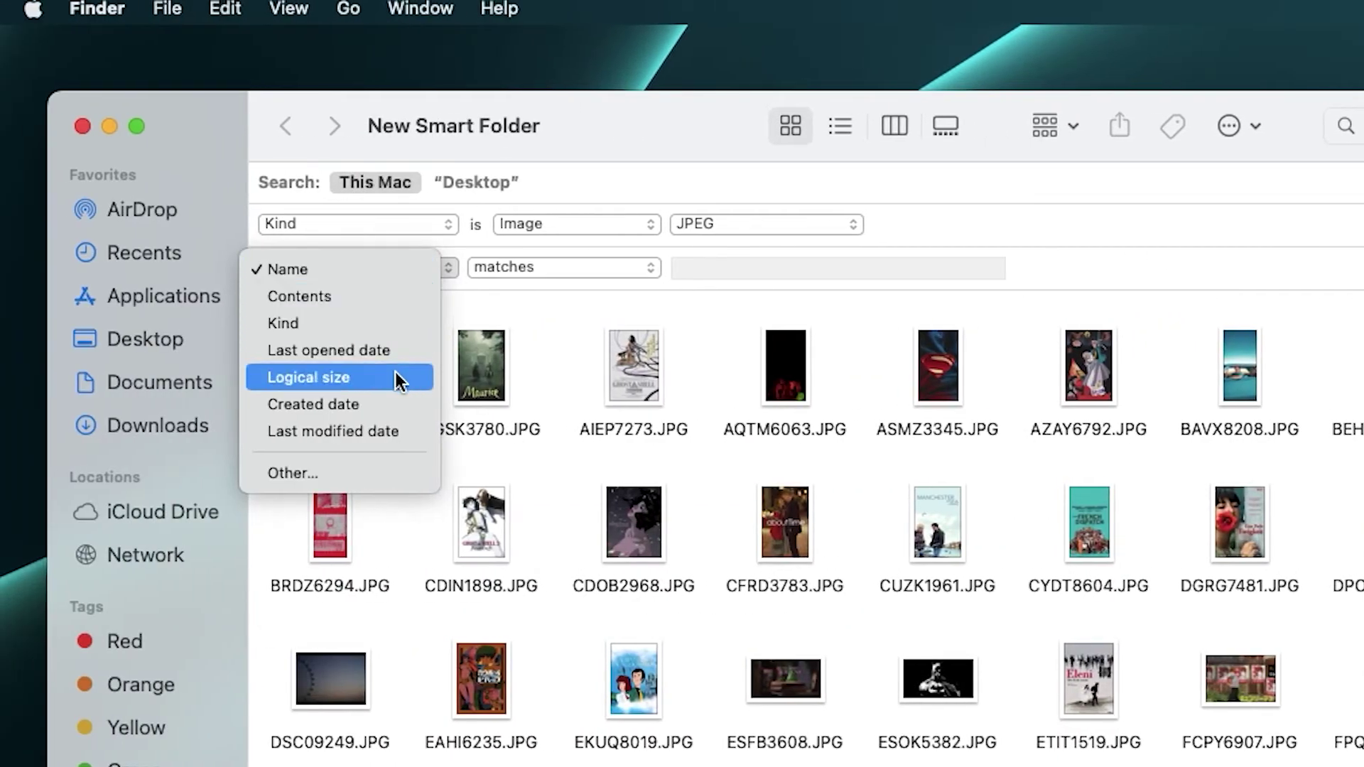
left_click(396, 377)
left_click(572, 272)
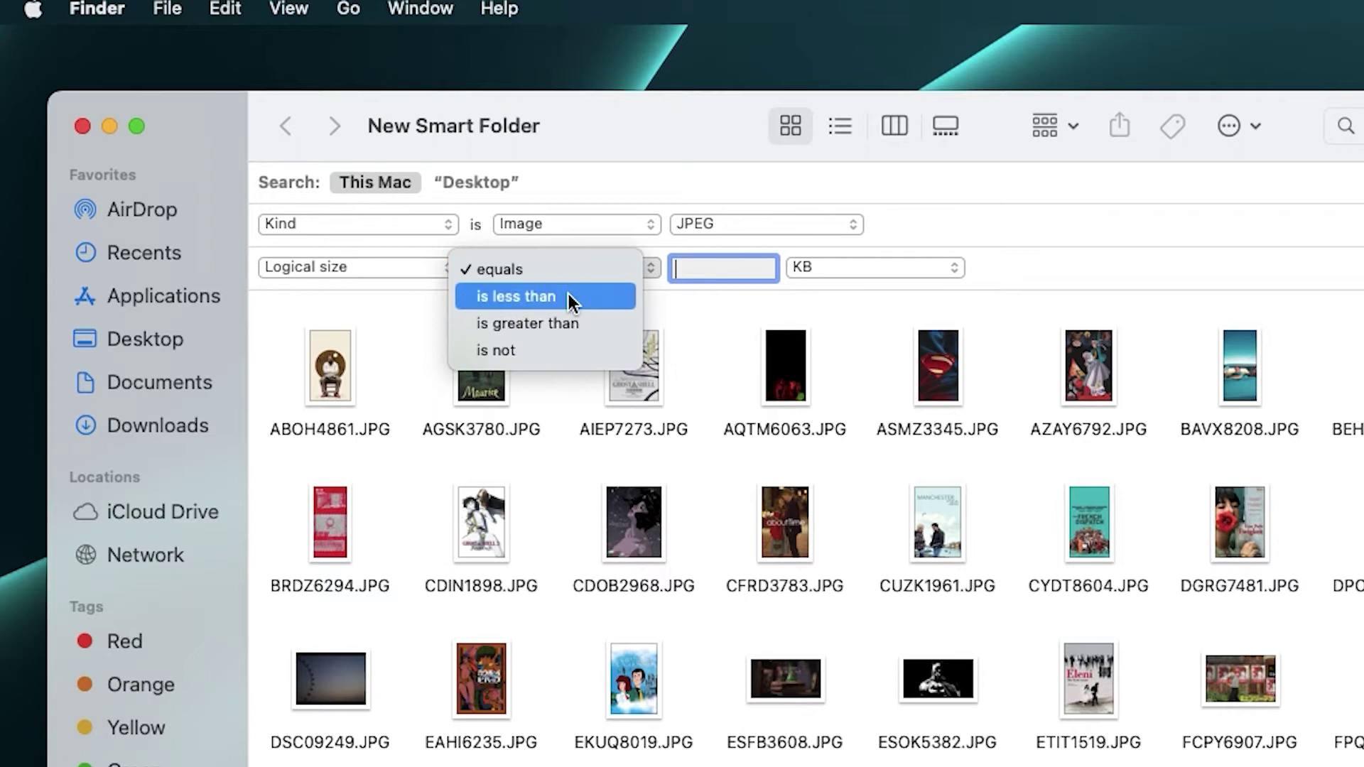
left_click(572, 298)
type("50")
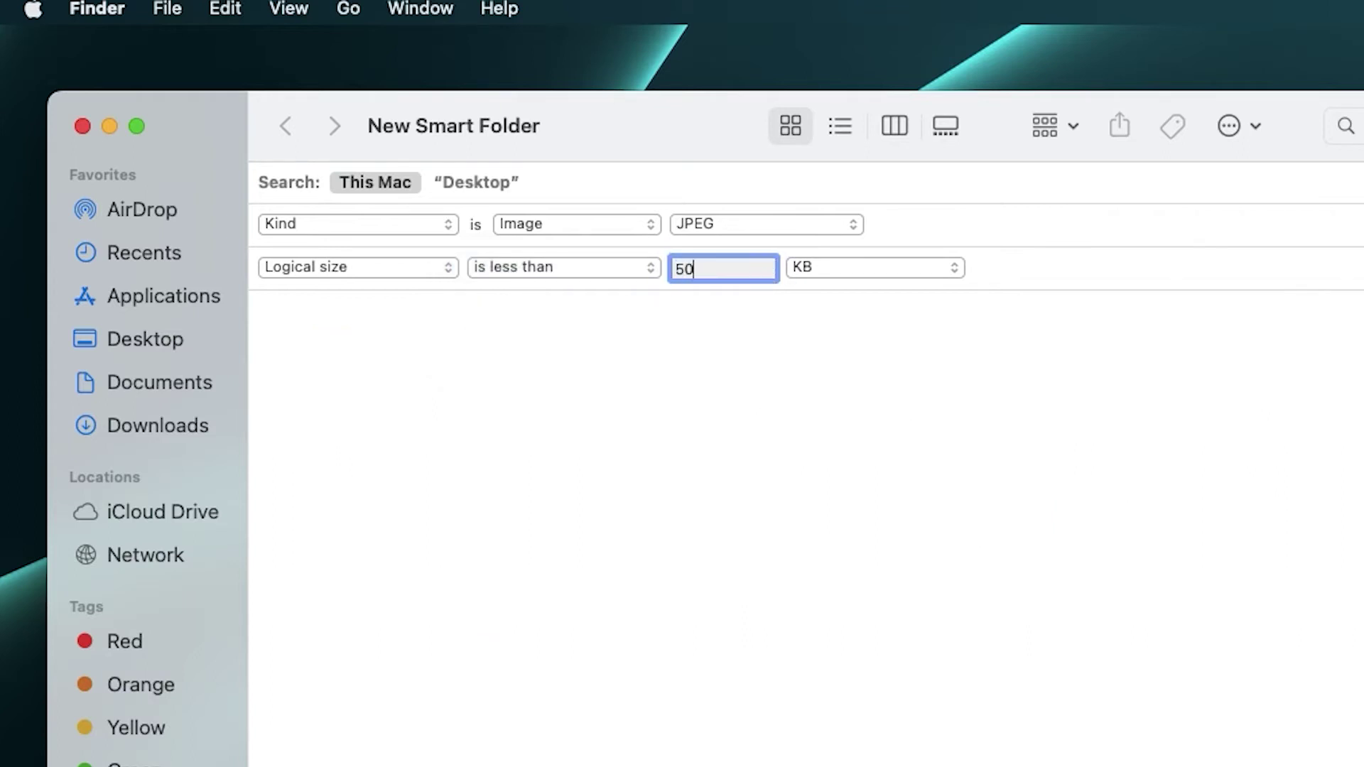
left_click(1056, 445)
Compare IMG_1076.JPG with its copy IMG_1076 1.JPG and move IMG_1076.JPG to the Trash
left_click(446, 376)
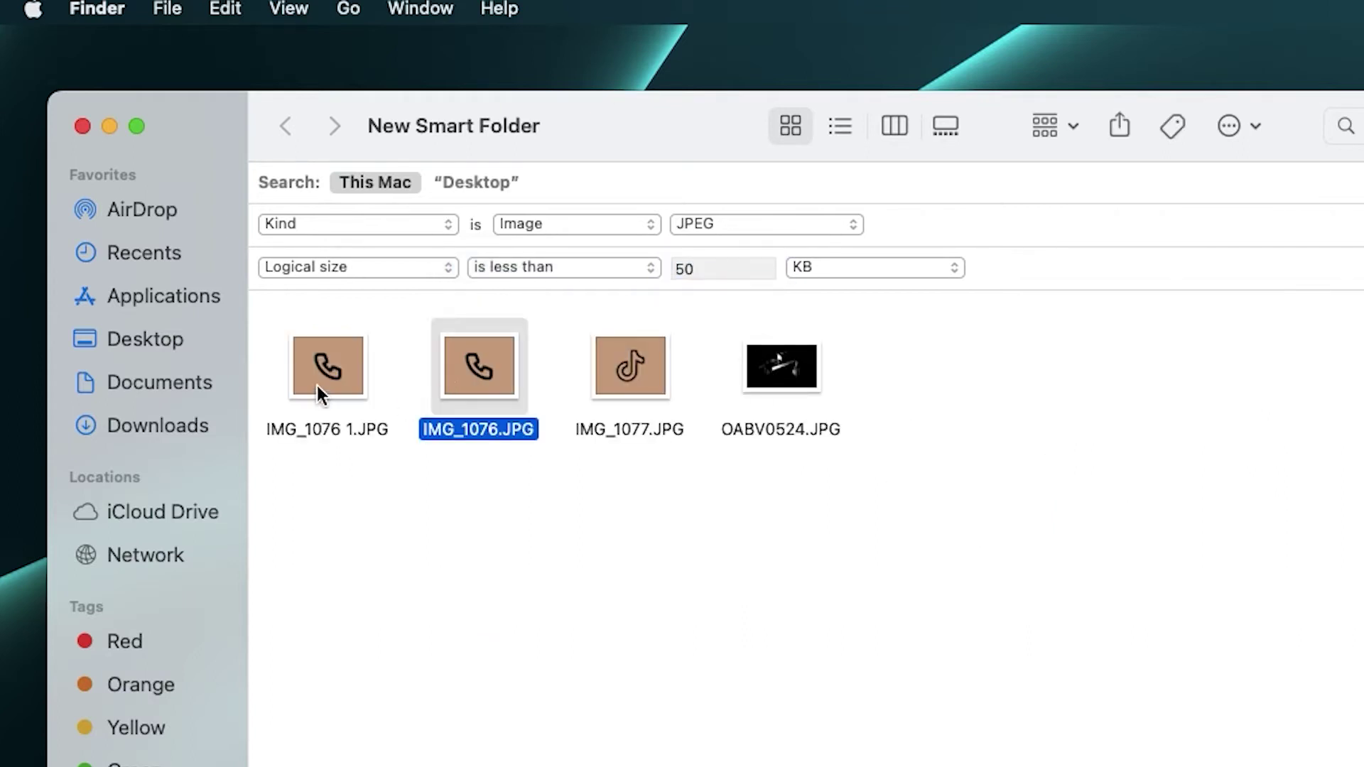
left_click(316, 385)
right_click(496, 373)
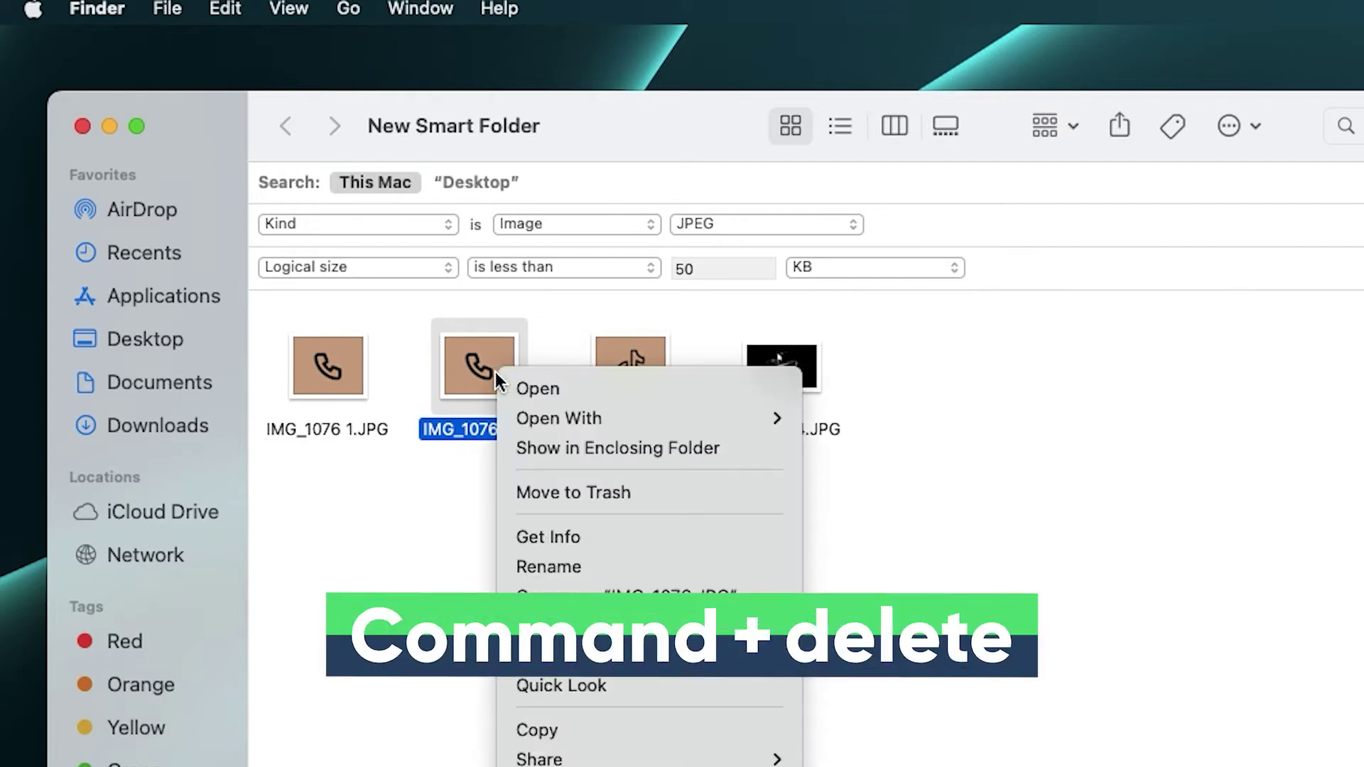
key("super+BackSpace")
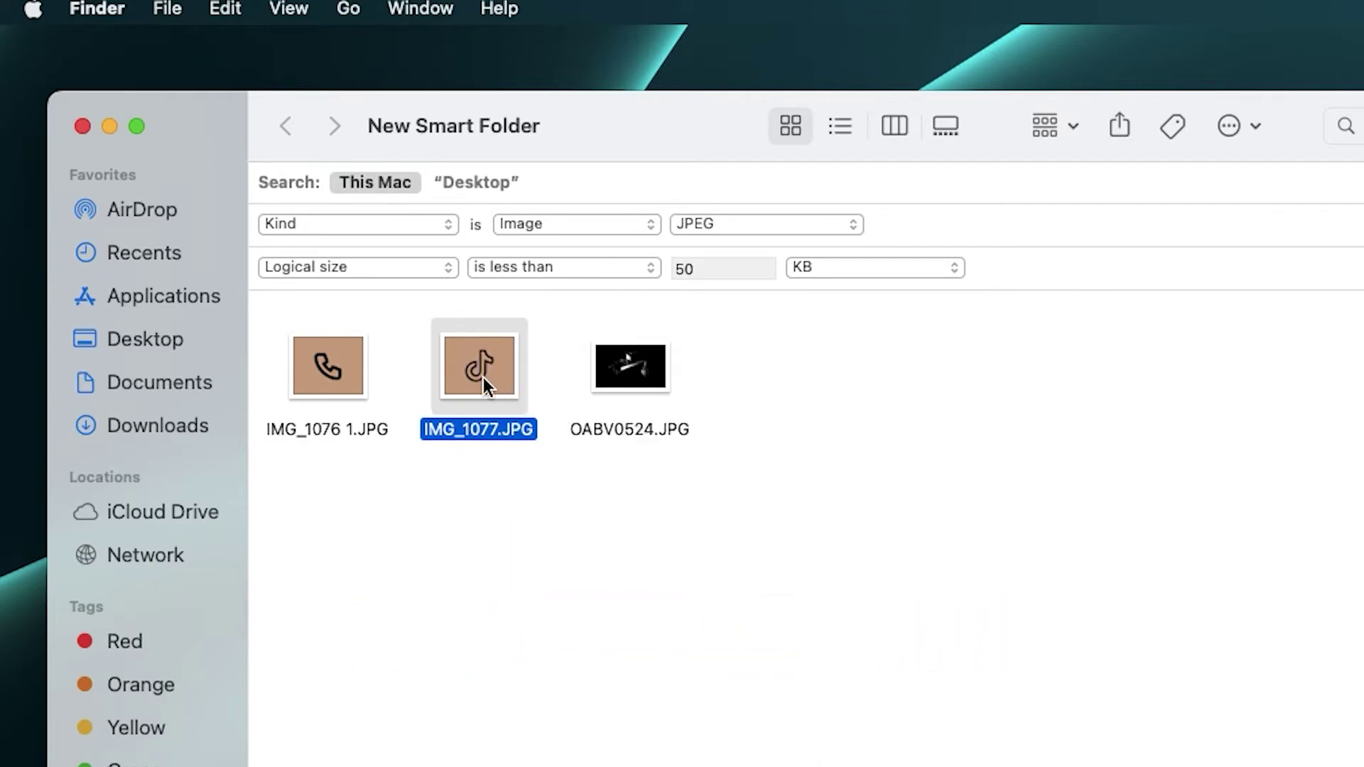
left_click(617, 267)
Change the criteria to Logical size greater than 50 KB and Kind is Movie
left_click(541, 296)
double_click(725, 273)
key("BackSpace")
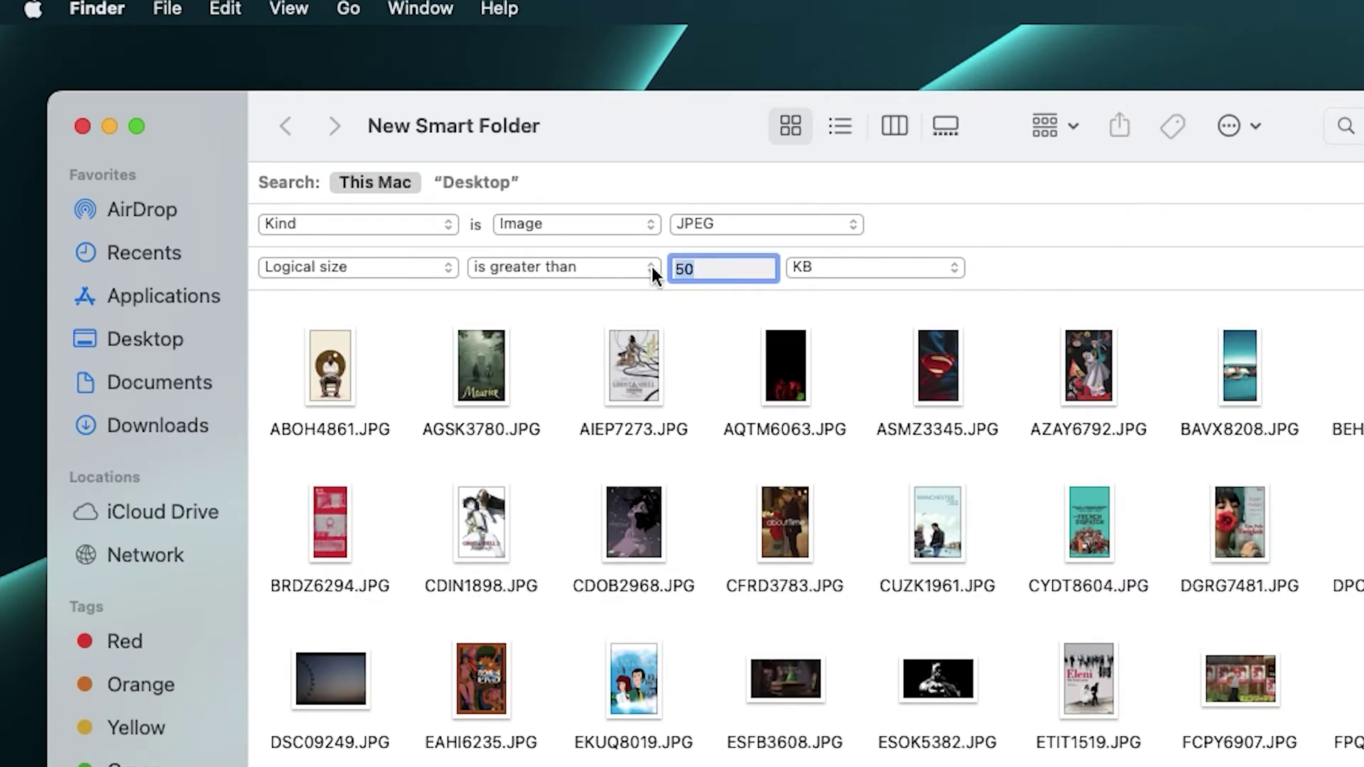
key("Return")
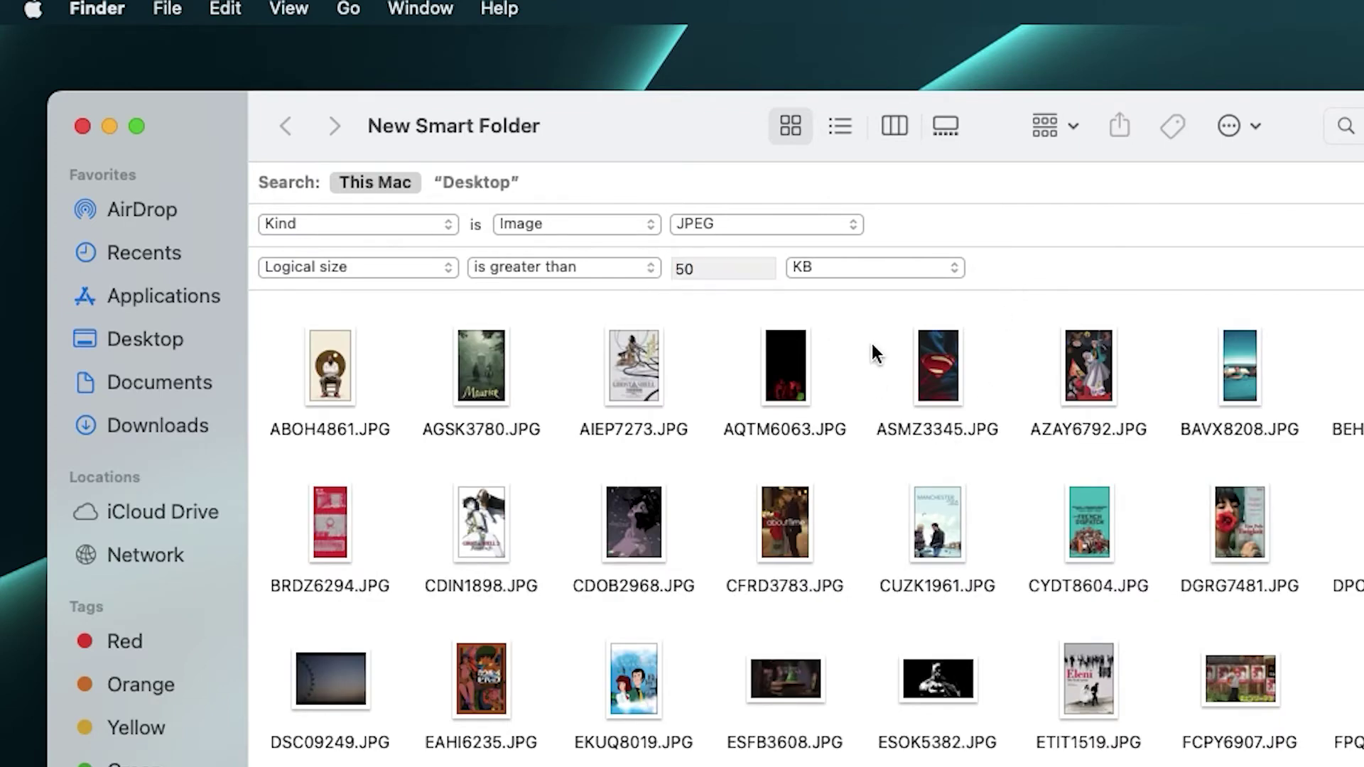
scroll(871, 355, "down", 5)
scroll(867, 354, "up", 10)
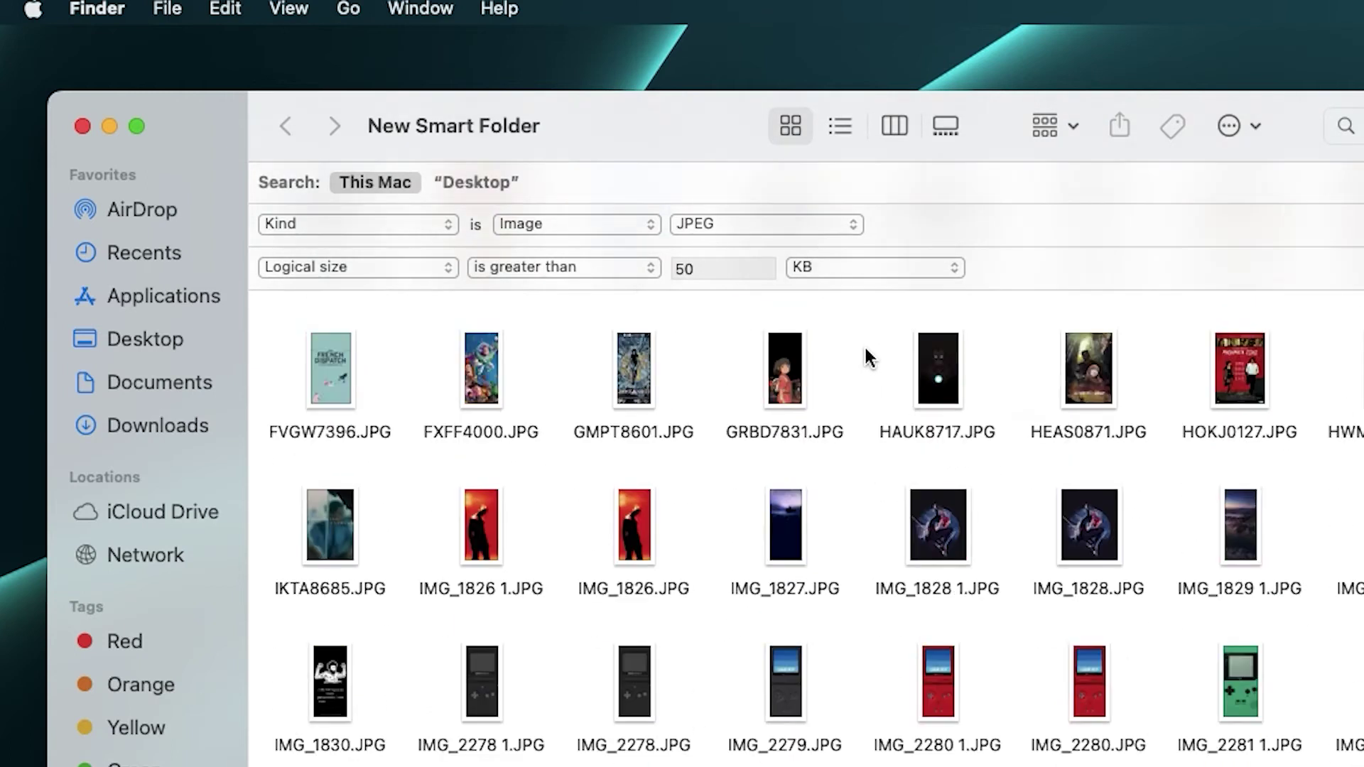
left_click(596, 228)
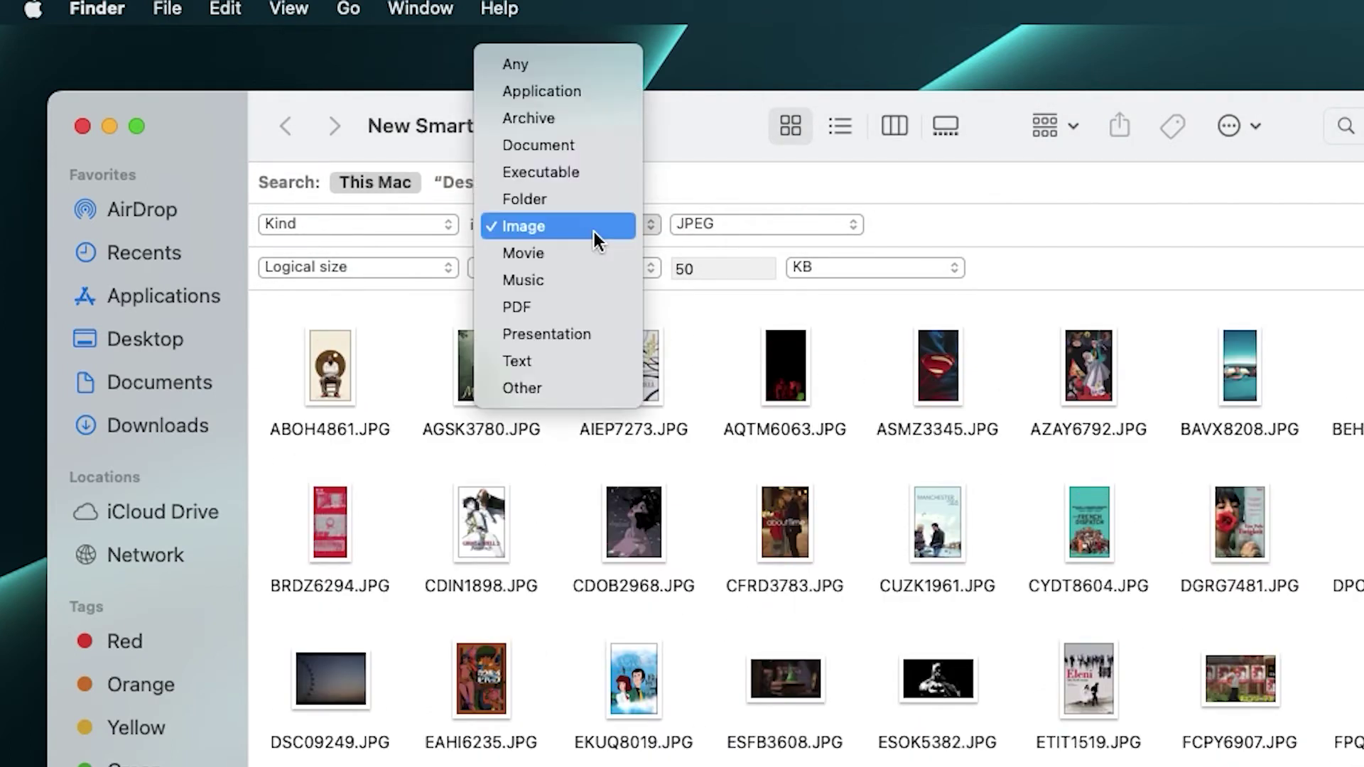
left_click(596, 254)
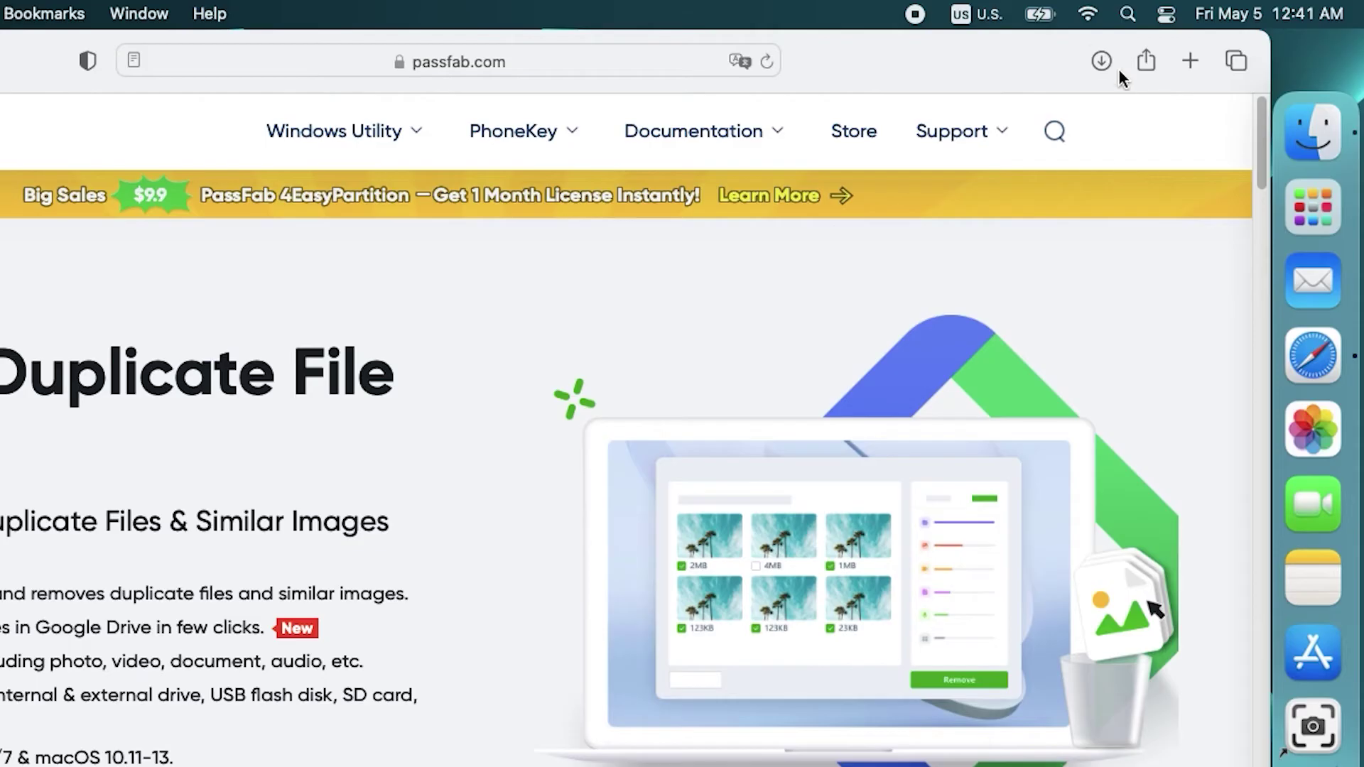
Download the Mac free trial, install the app from the .dmg into Applications, and launch it
left_click(1102, 60)
left_click(1038, 178)
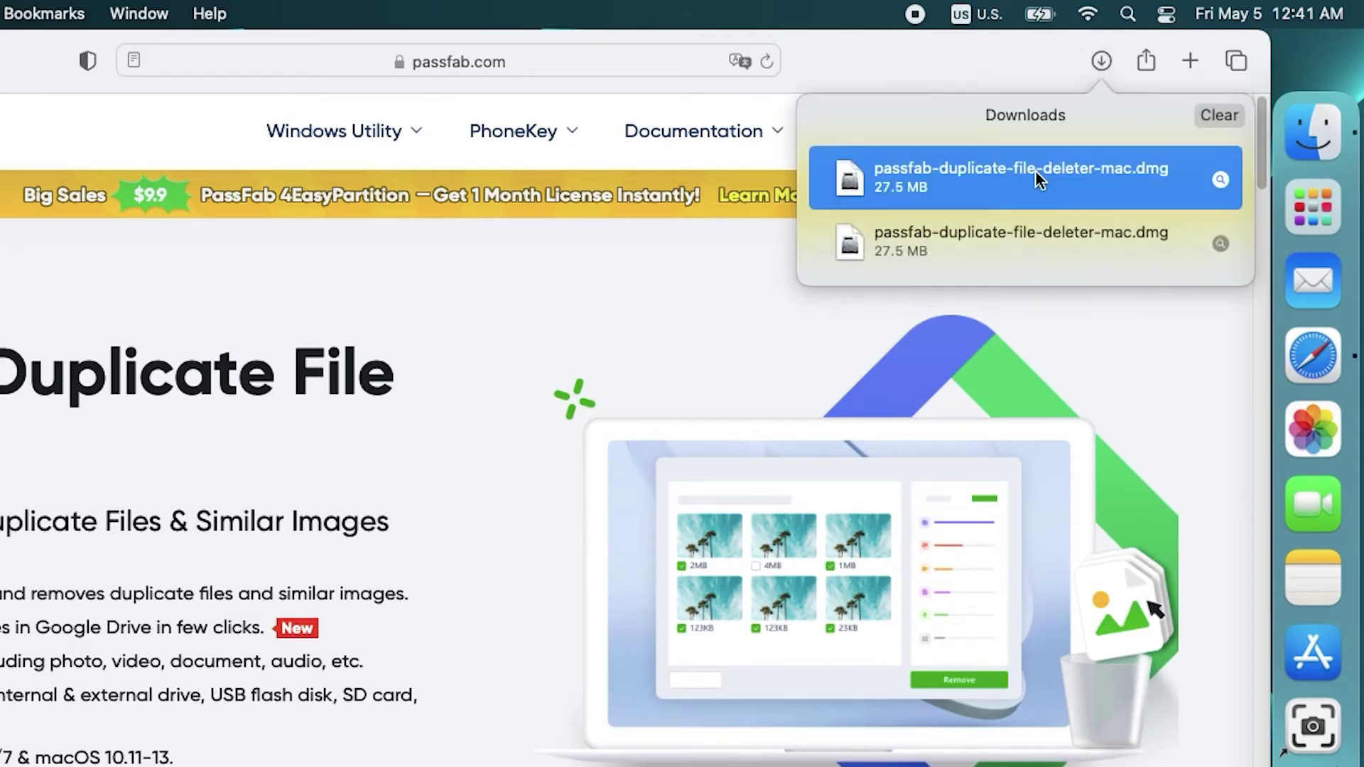
double_click(1035, 170)
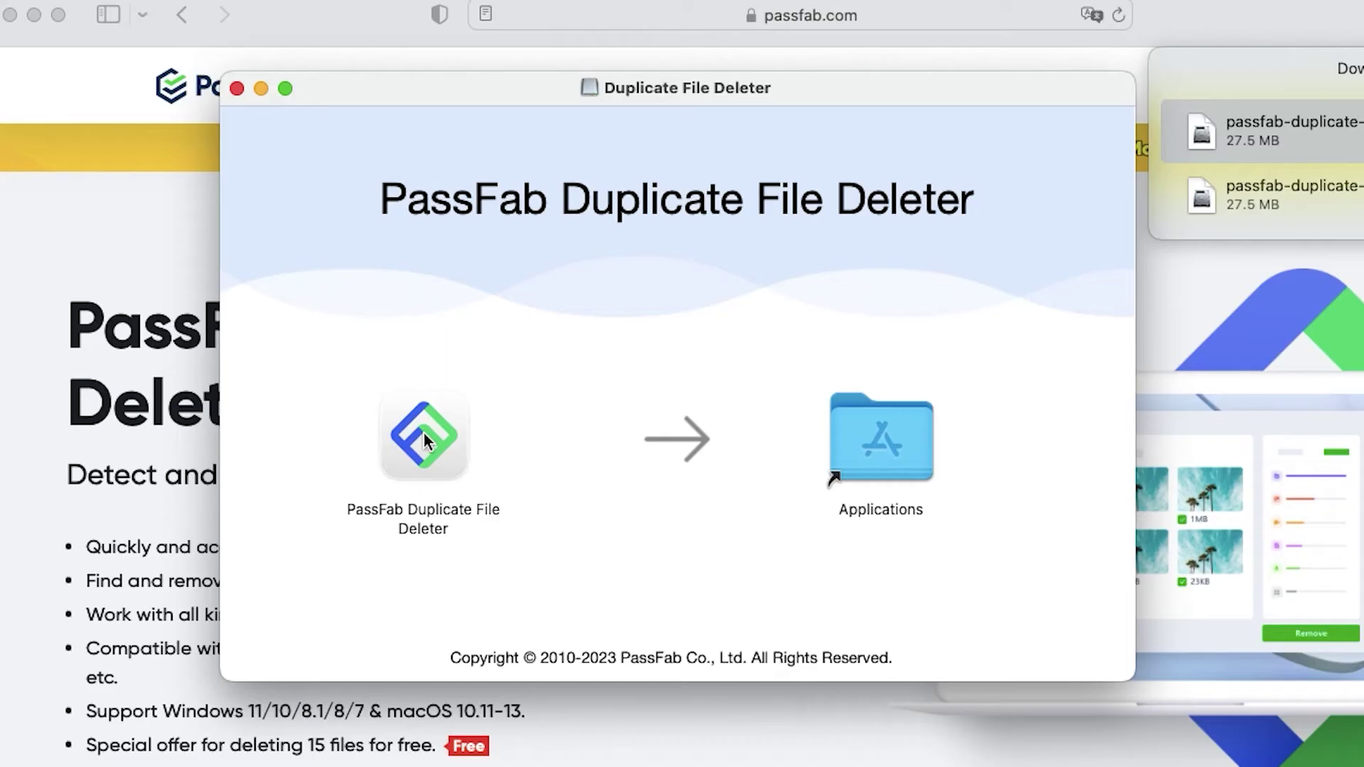
left_click_drag(426, 440, 902, 445)
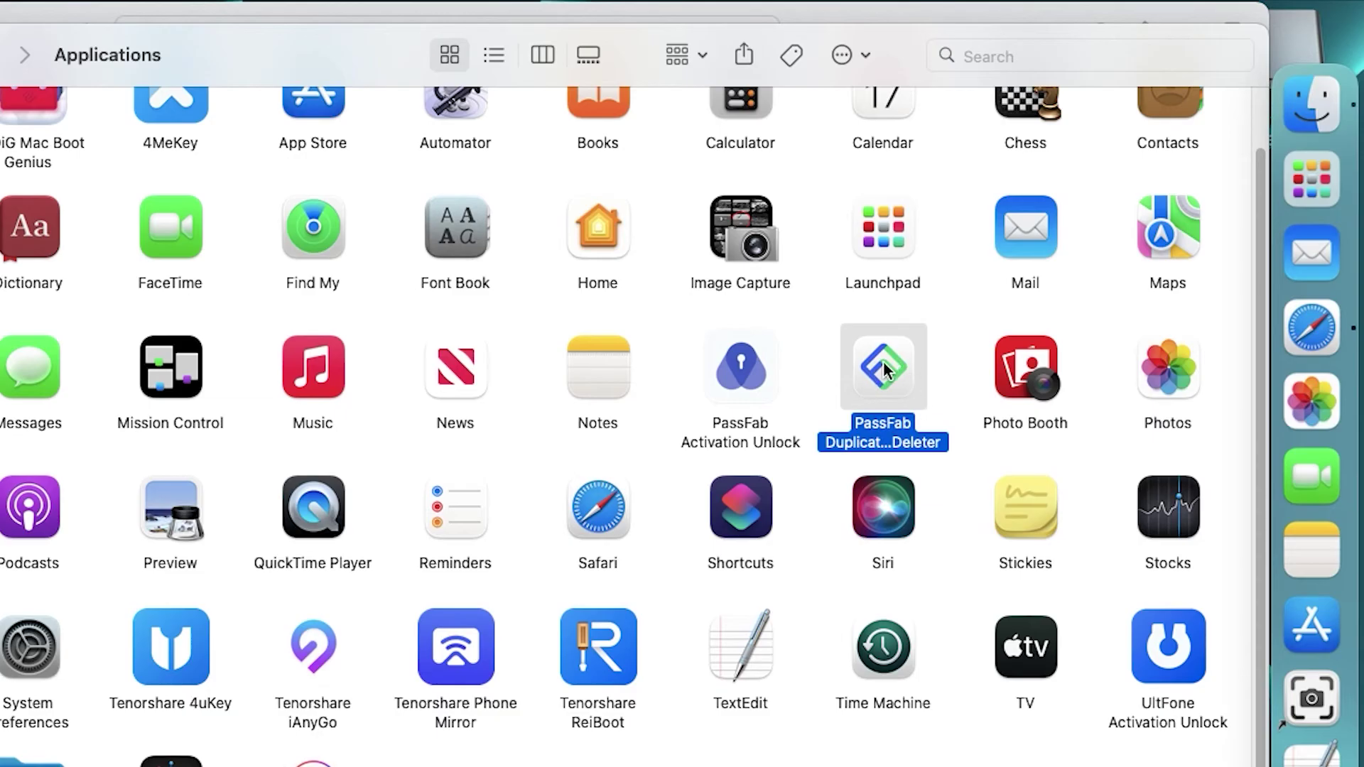
double_click(884, 367)
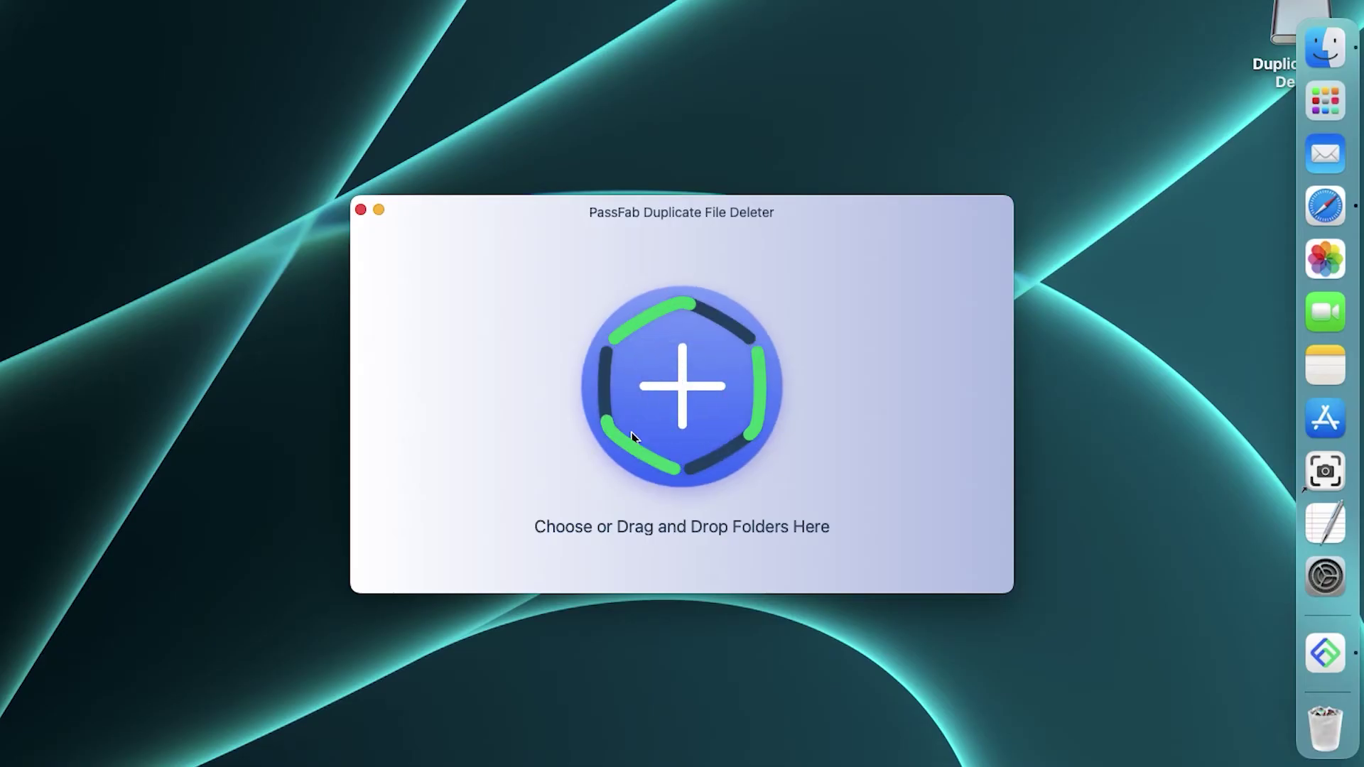
Add /Users as the folder to scan, chosen from the Open dialog's path list
left_click(682, 387)
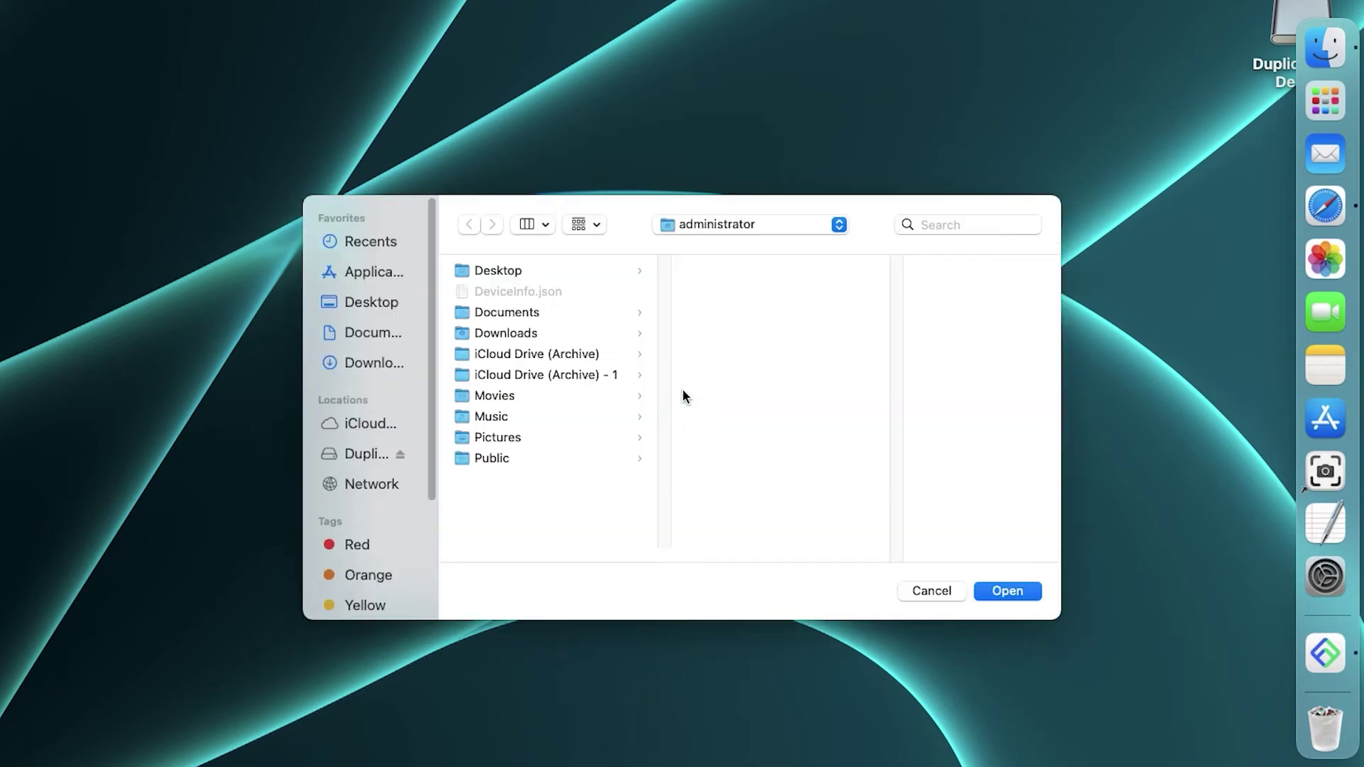
left_click(736, 226)
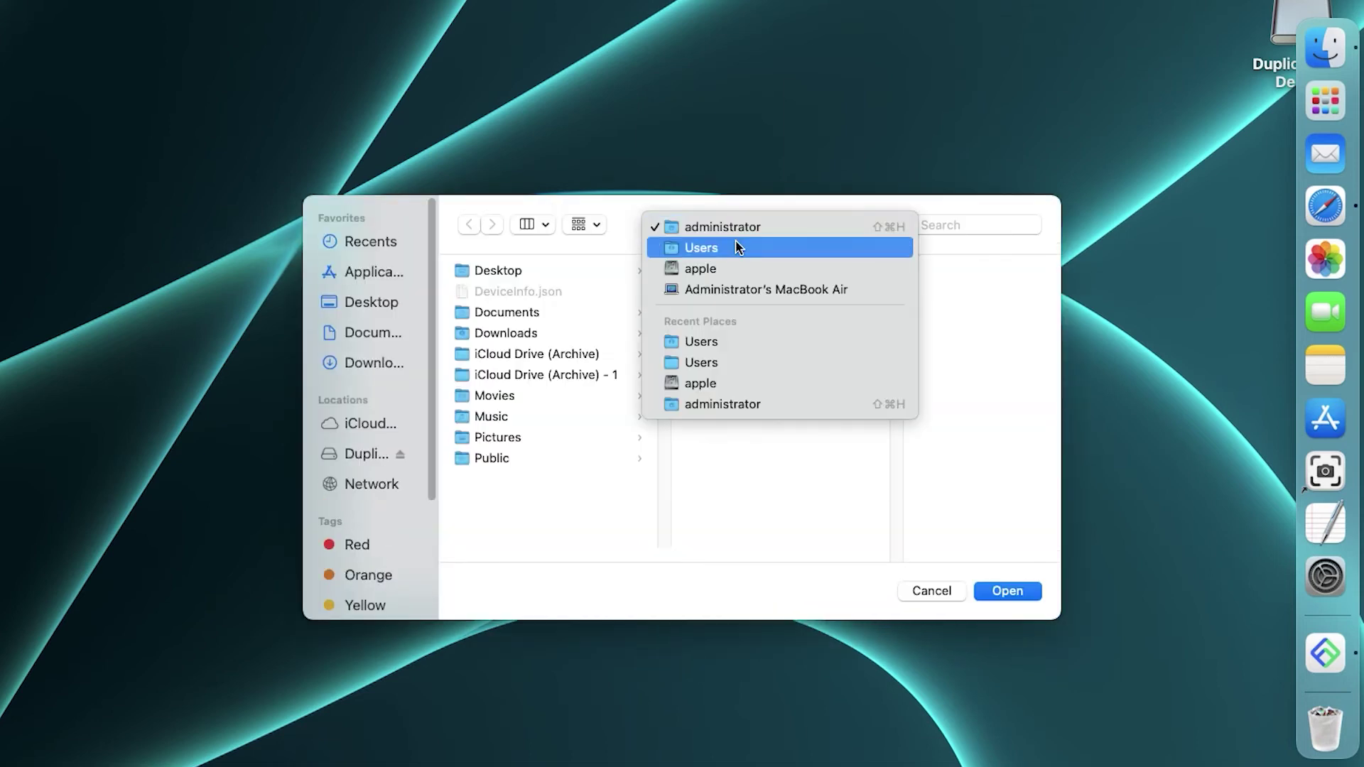
left_click(738, 244)
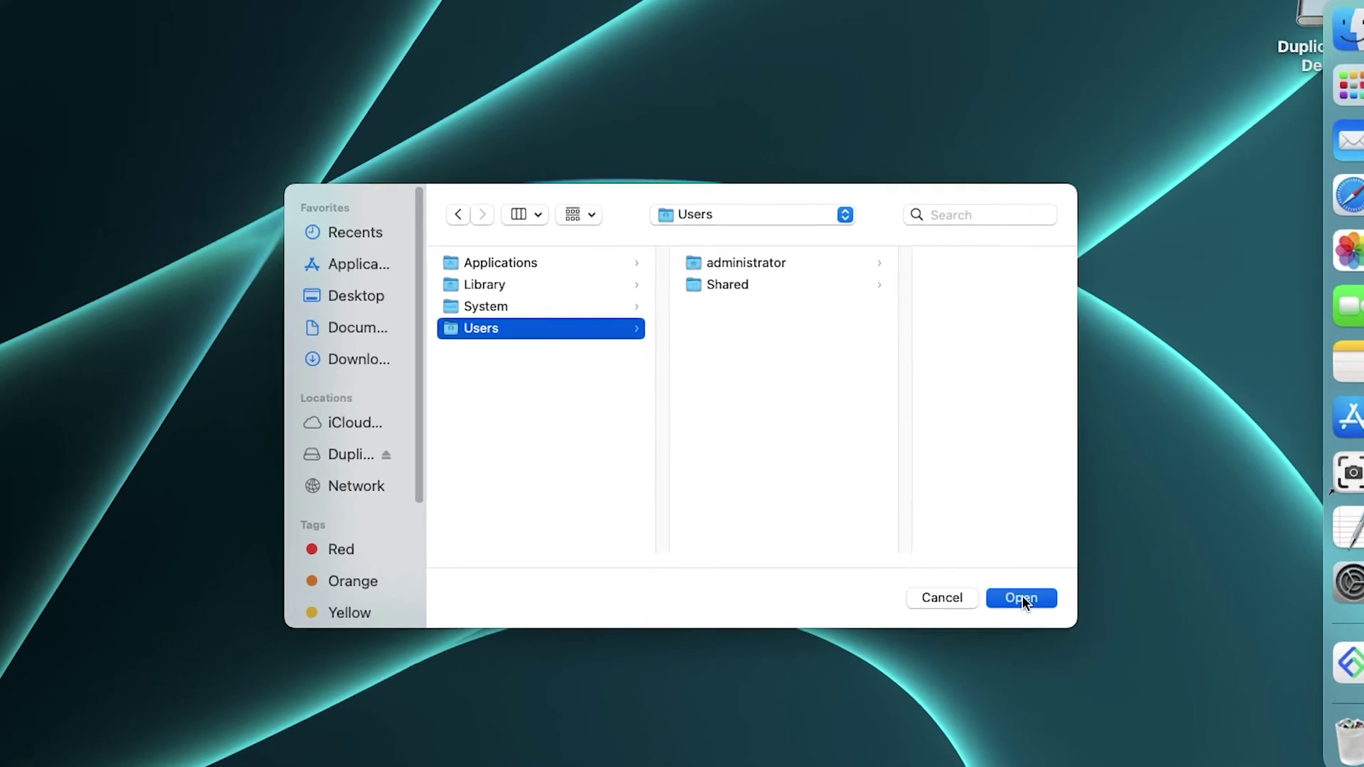
left_click(1015, 593)
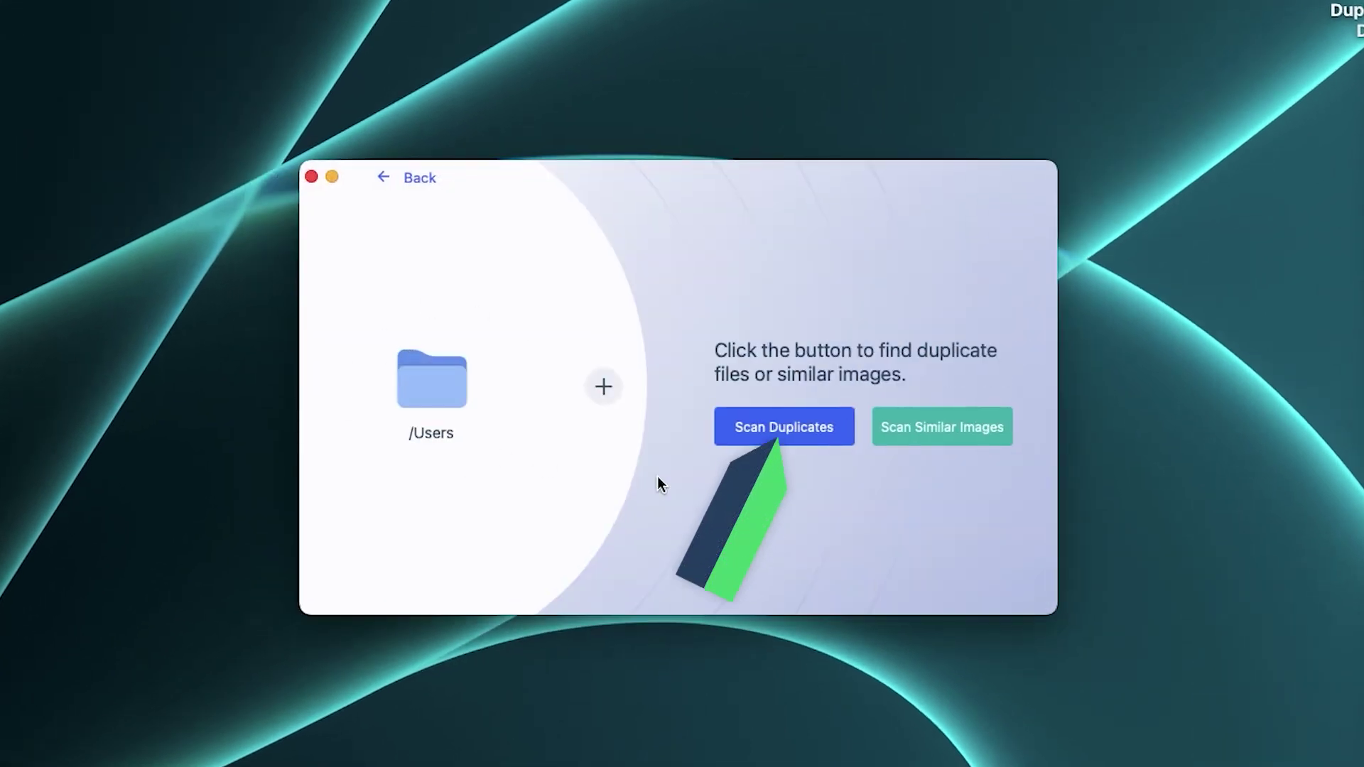
Try Scan Similar Images, then run Scan Duplicates on /Users to find 471.64 MB of duplicates
left_click(914, 436)
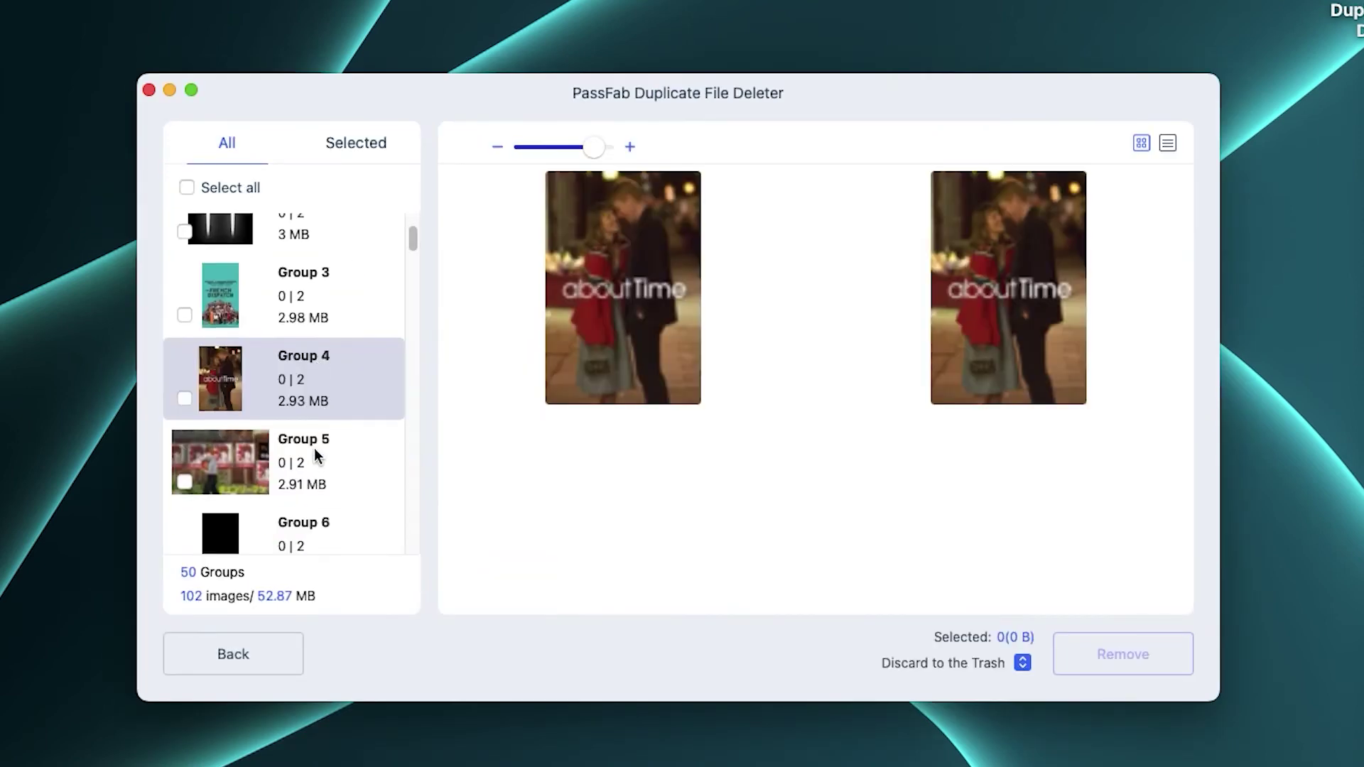
left_click(315, 448)
left_click(314, 449)
scroll(316, 449, "down", 2)
left_click(316, 449)
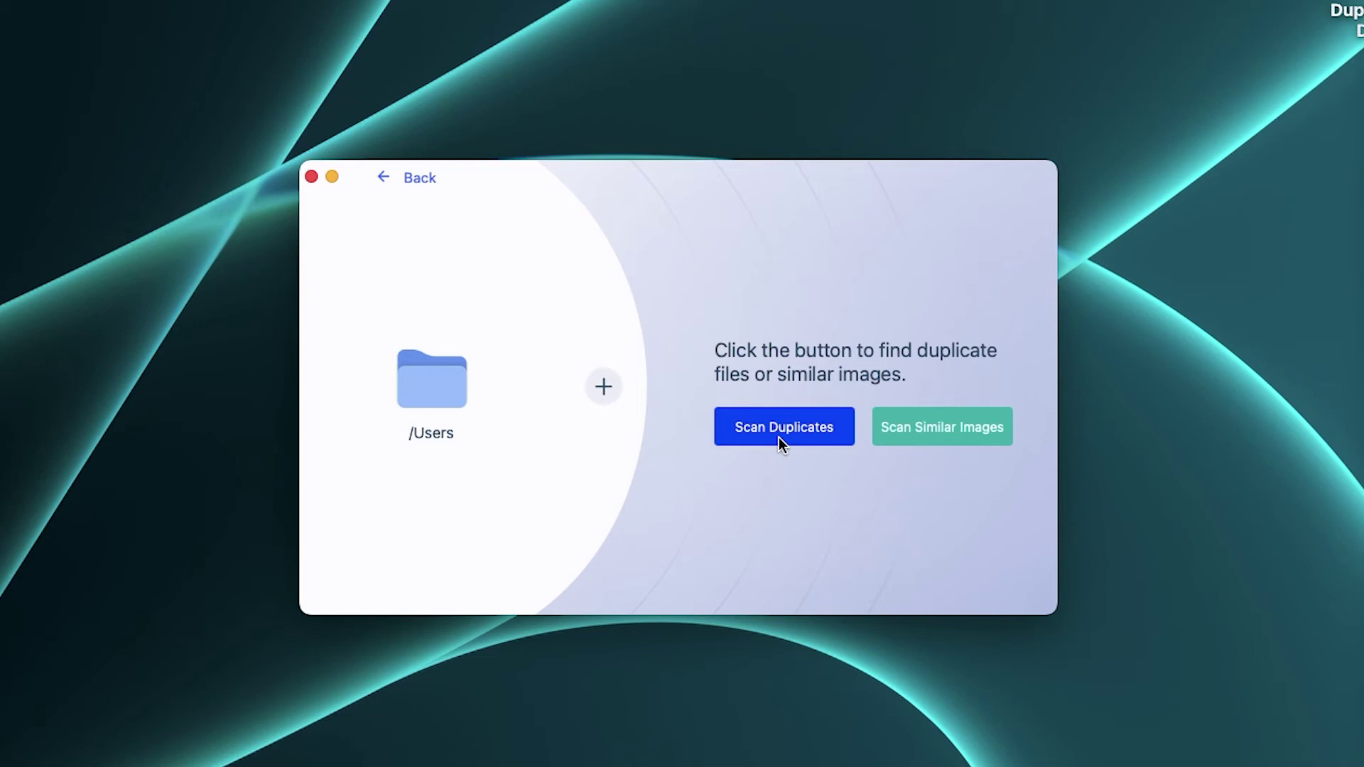
left_click(786, 437)
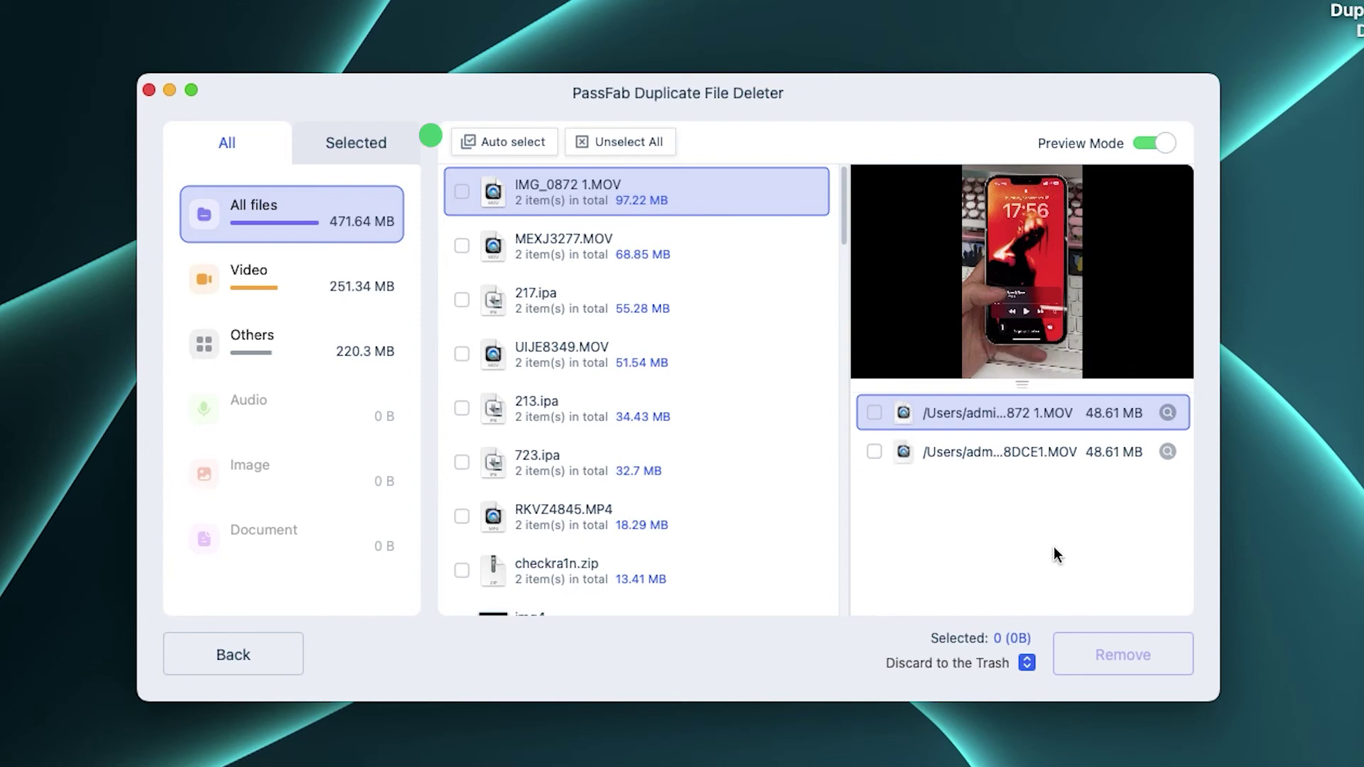
Show the Video duplicates category and browse the UIJE8349.MOV and IMG_0872 1.MOV groups
left_click(318, 285)
left_click(313, 346)
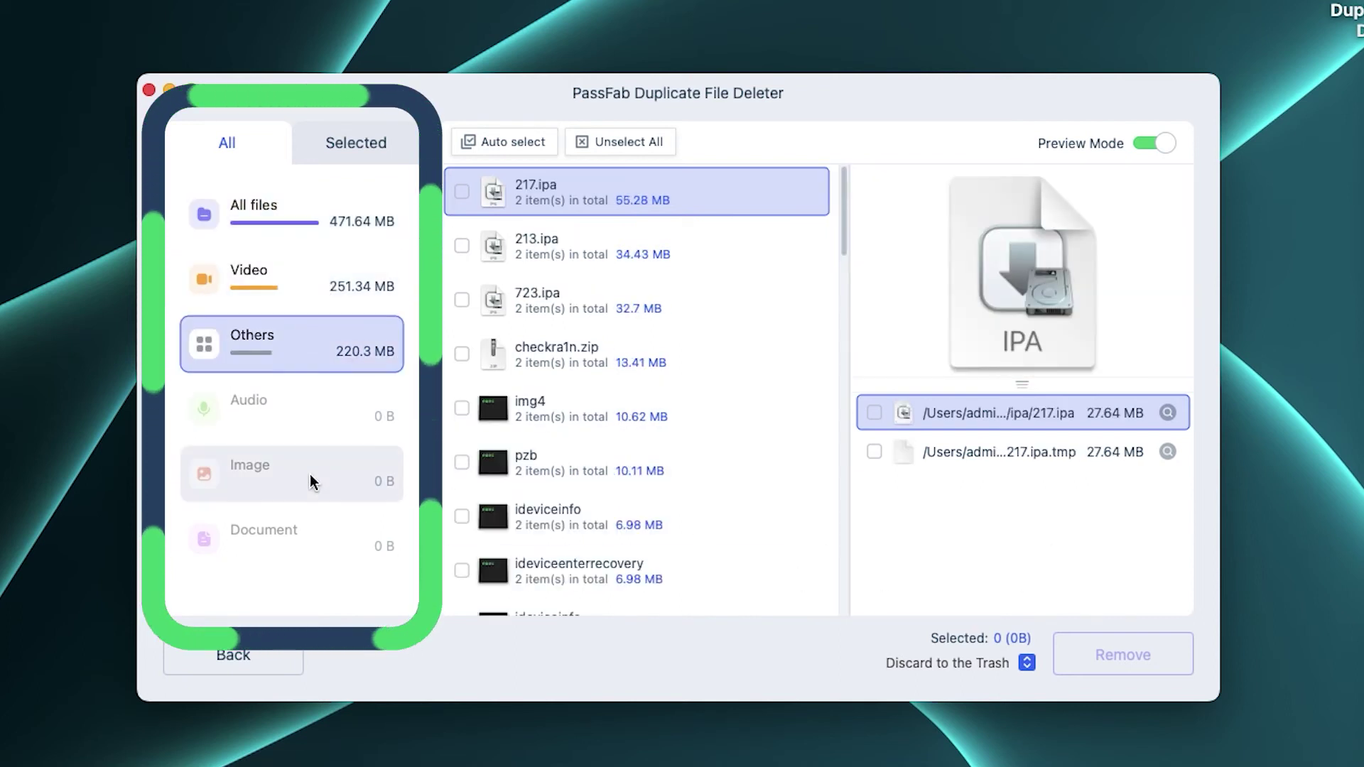
left_click(352, 299)
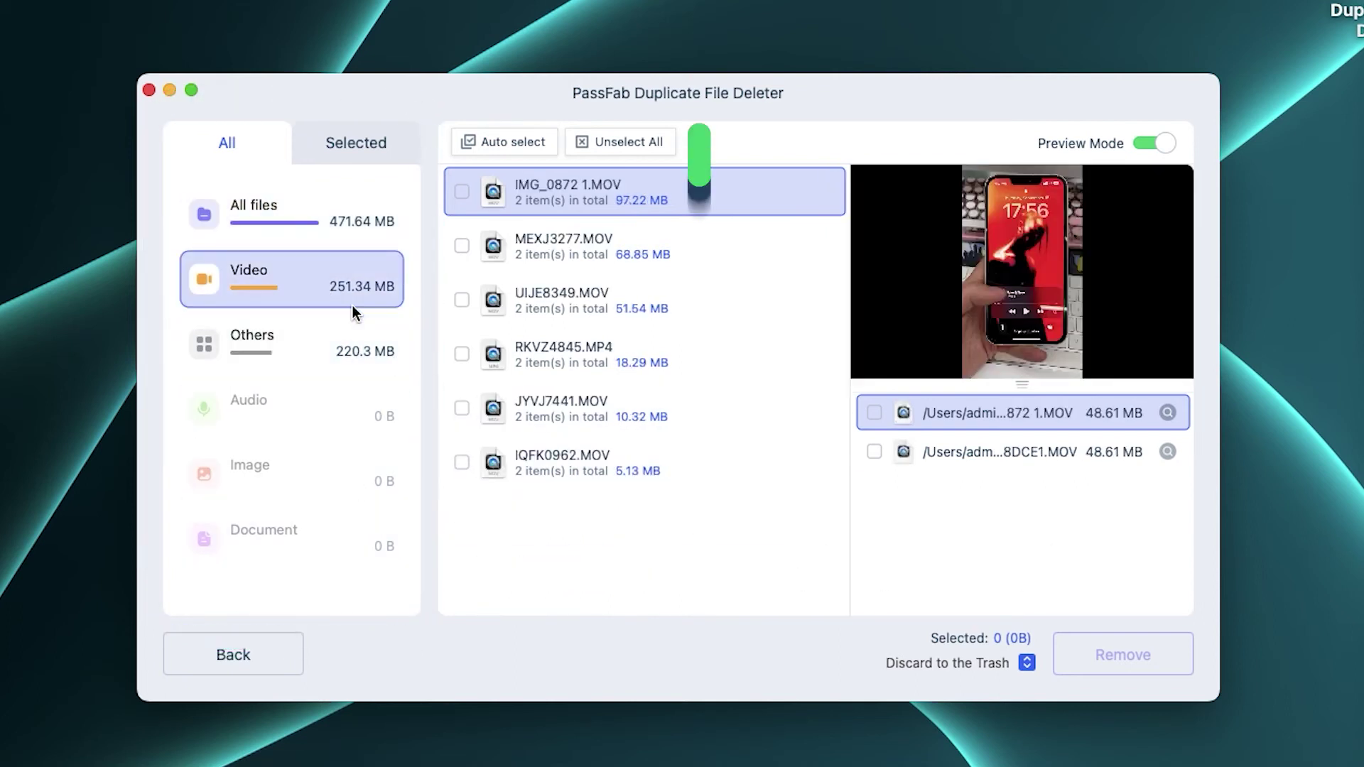
left_click(648, 300)
left_click(654, 202)
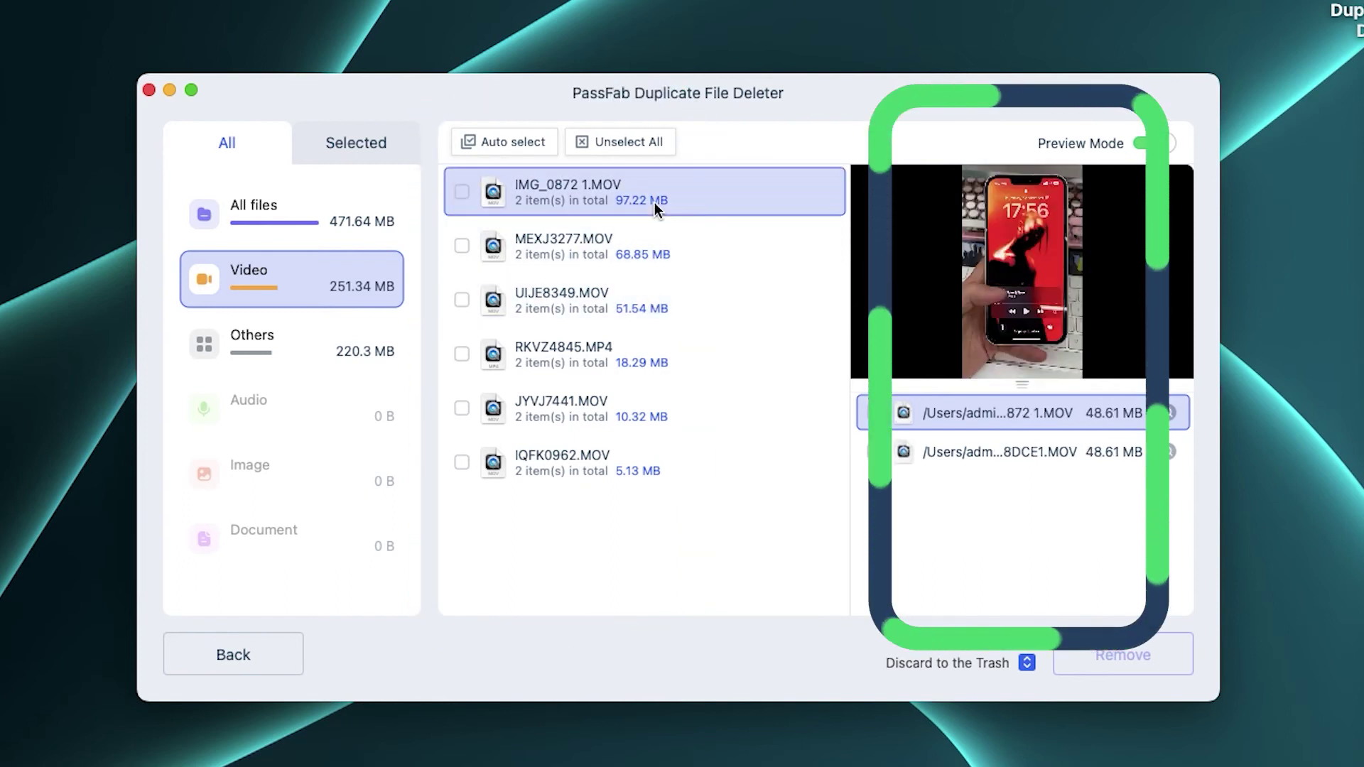
Preview both 48.61 MB copies of IMG_0872 1.MOV, scrubbing ahead in the video
left_click(995, 462)
left_click(989, 430)
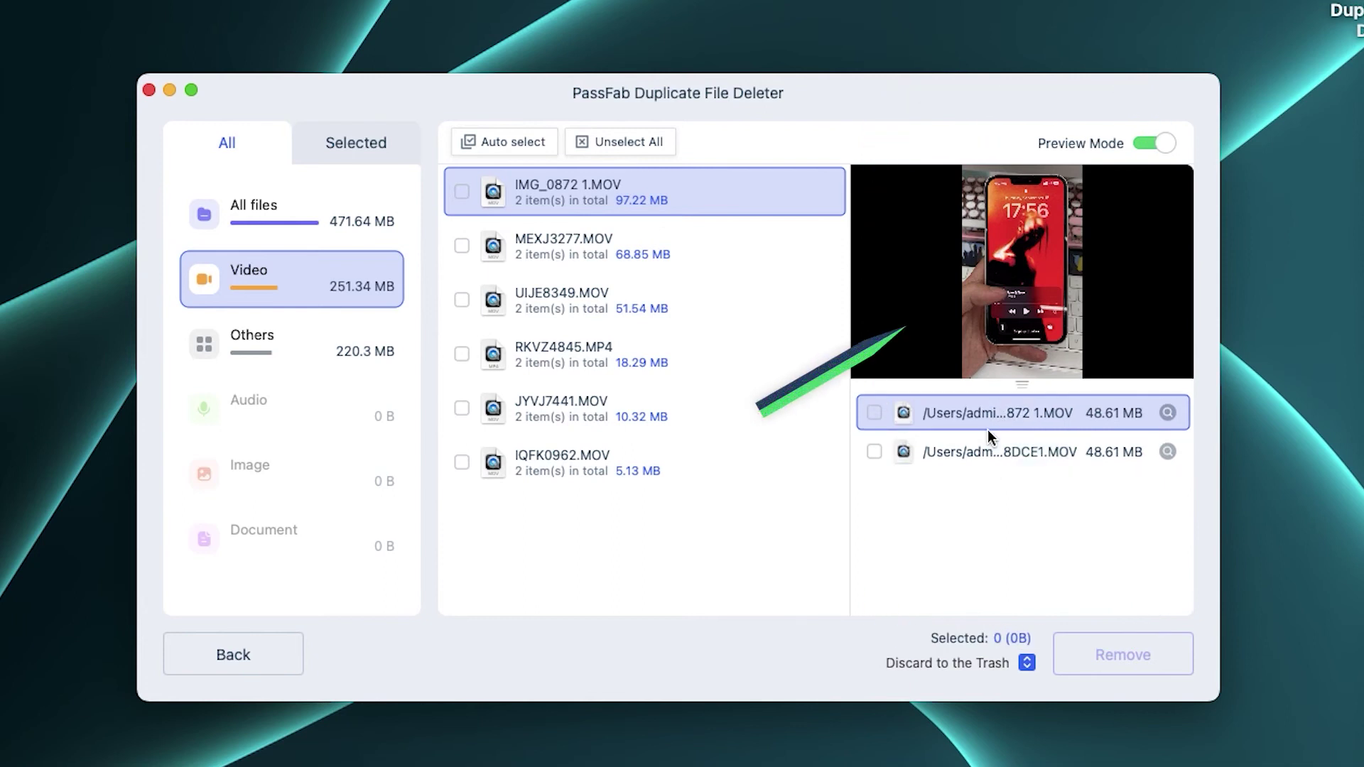
left_click(988, 357)
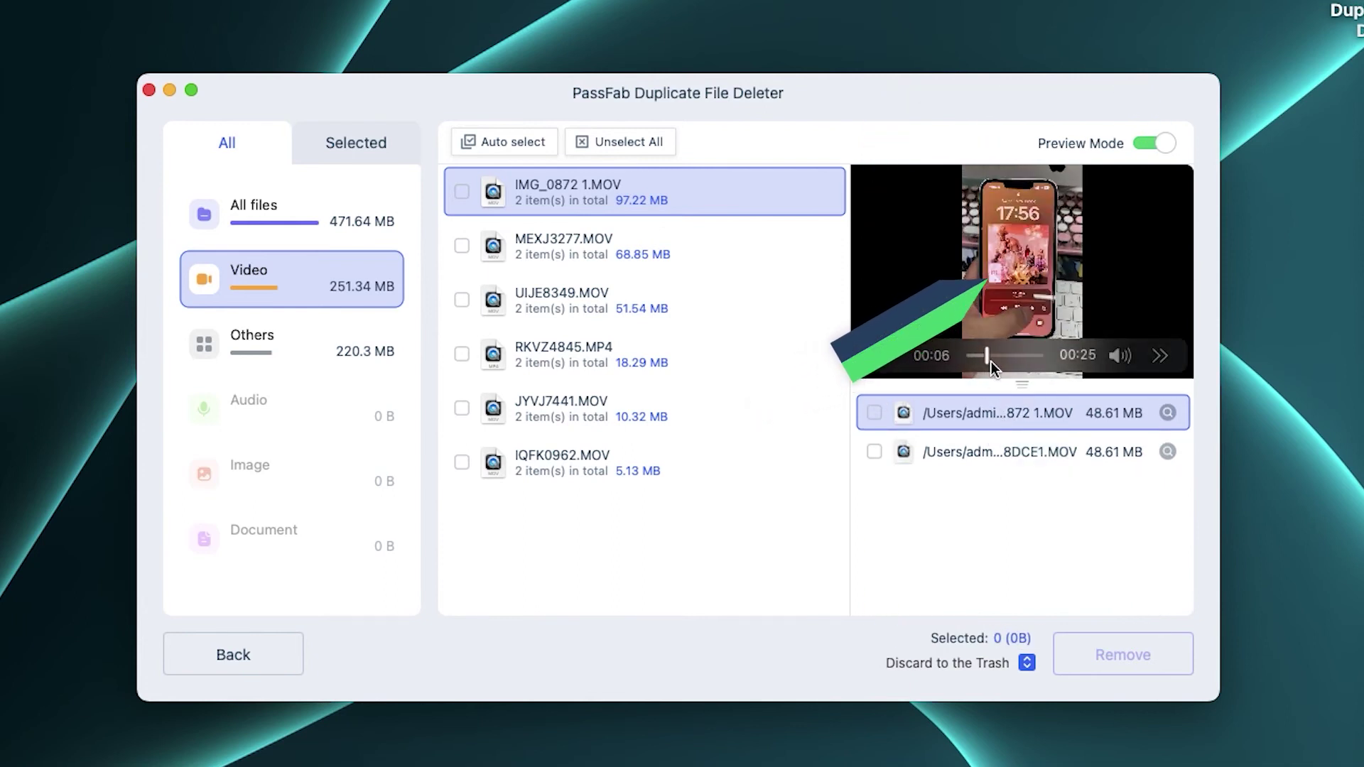
left_click_drag(992, 362, 1035, 363)
left_click(1006, 452)
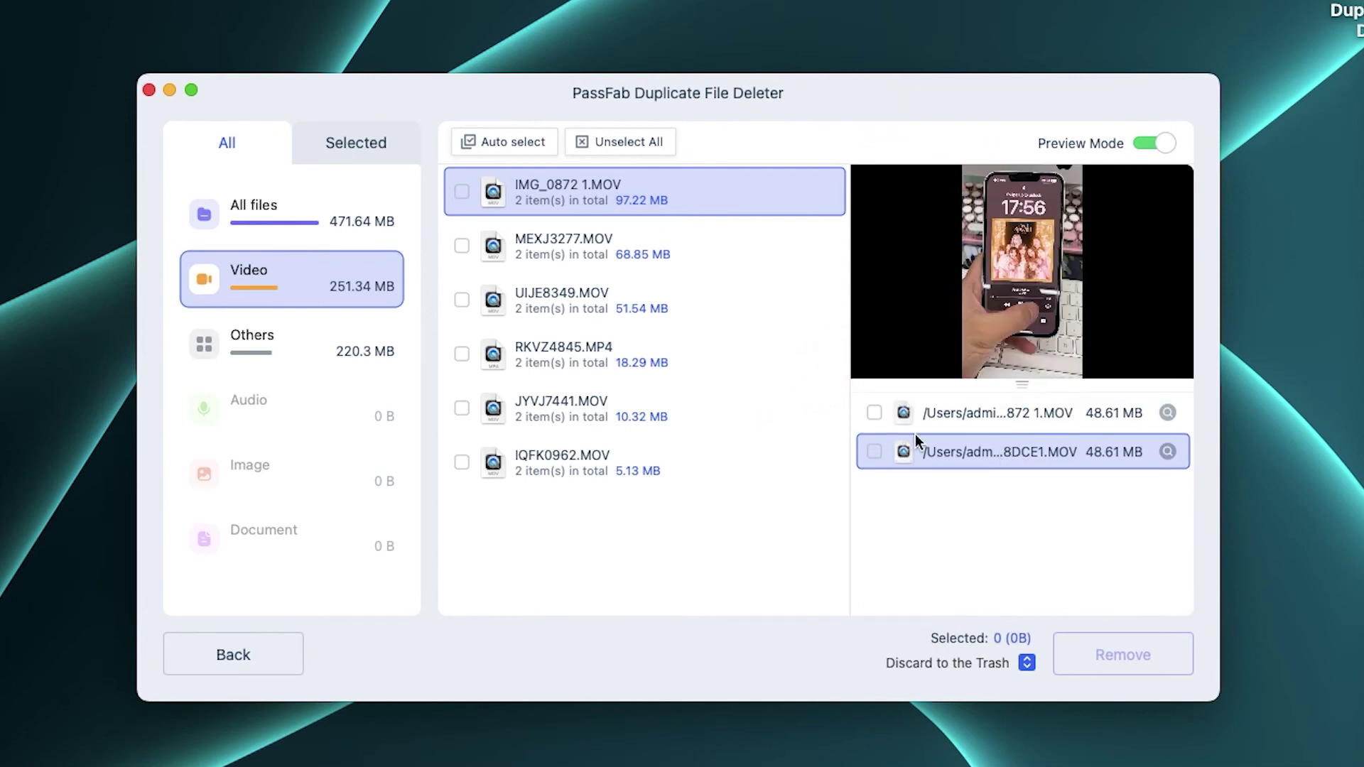
Mark the duplicate copy in the IMG_0872 1.MOV group for removal
left_click(462, 192)
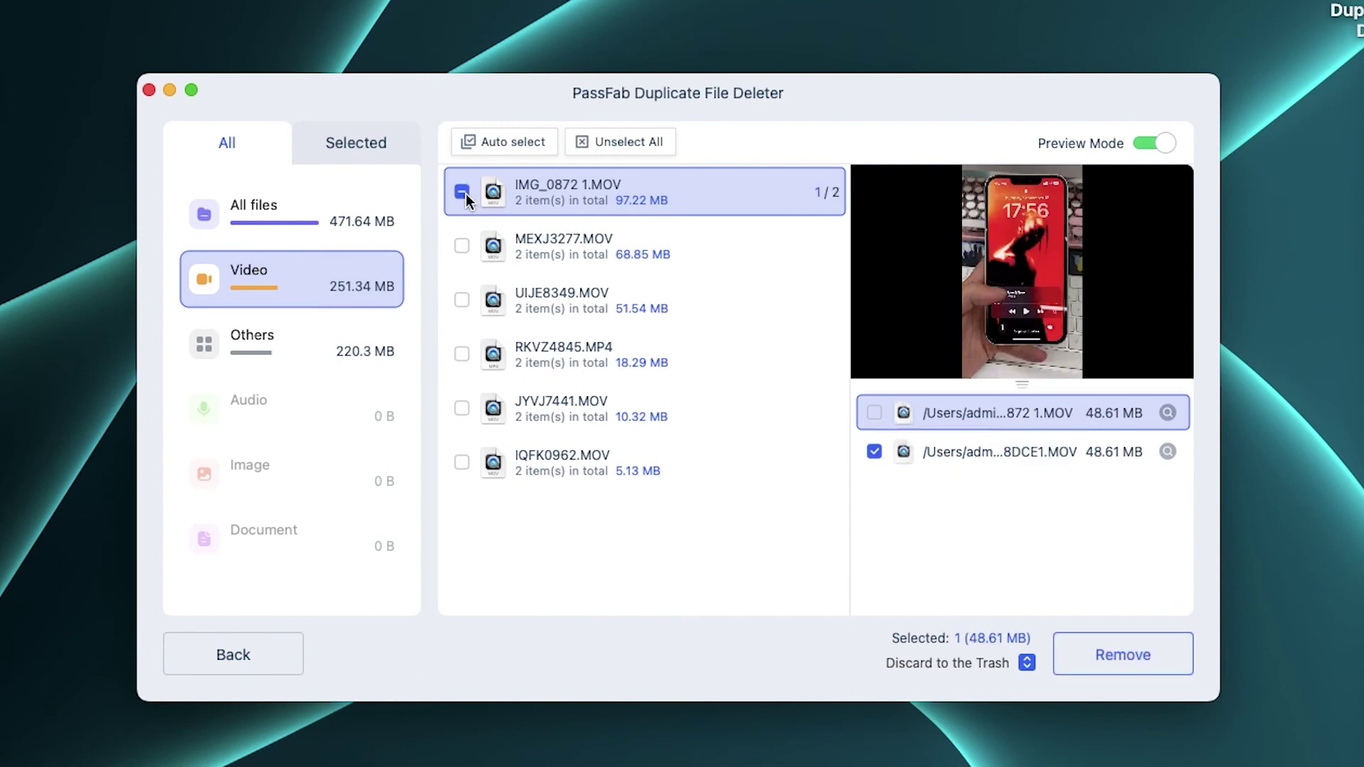
left_click(466, 194)
left_click(466, 193)
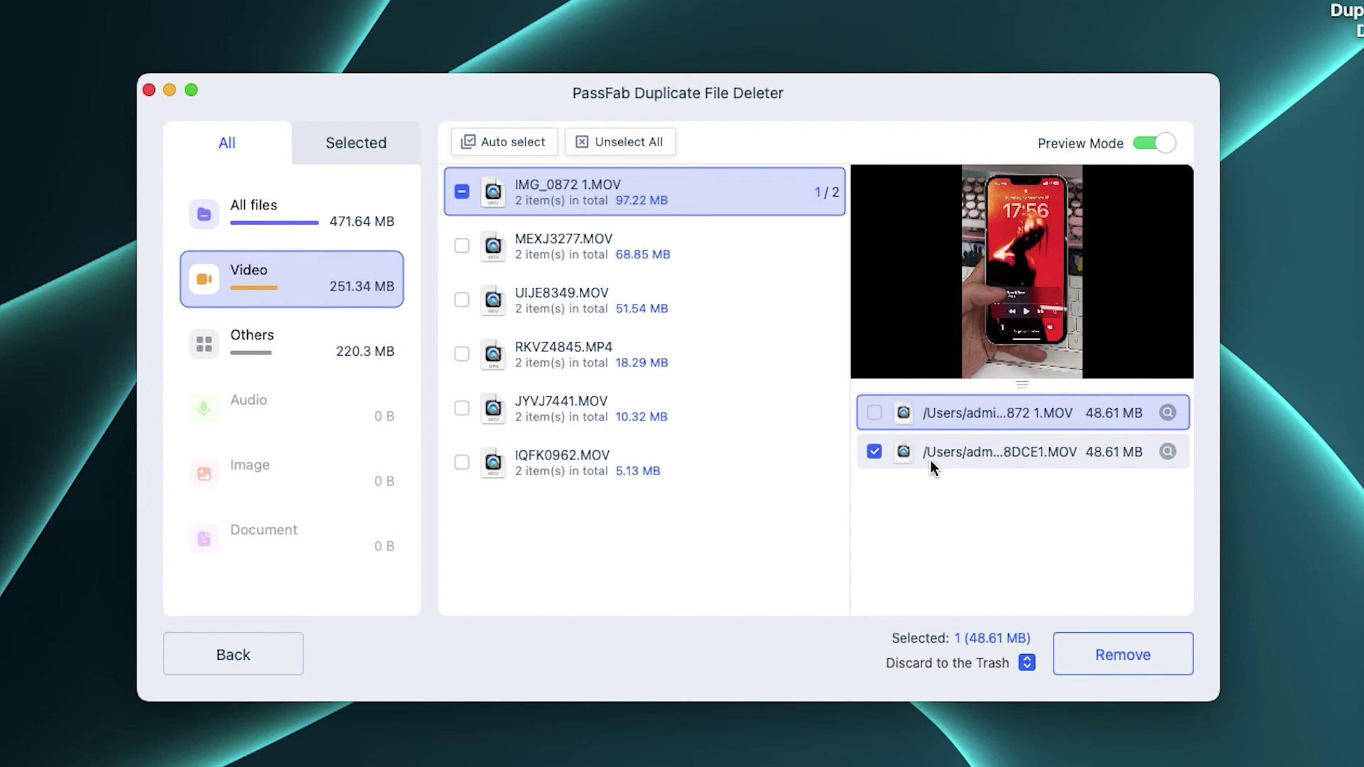
Preview the other five video groups and Auto select one copy each, 6 files totalling 125.67 MB
left_click(639, 259)
left_click(643, 303)
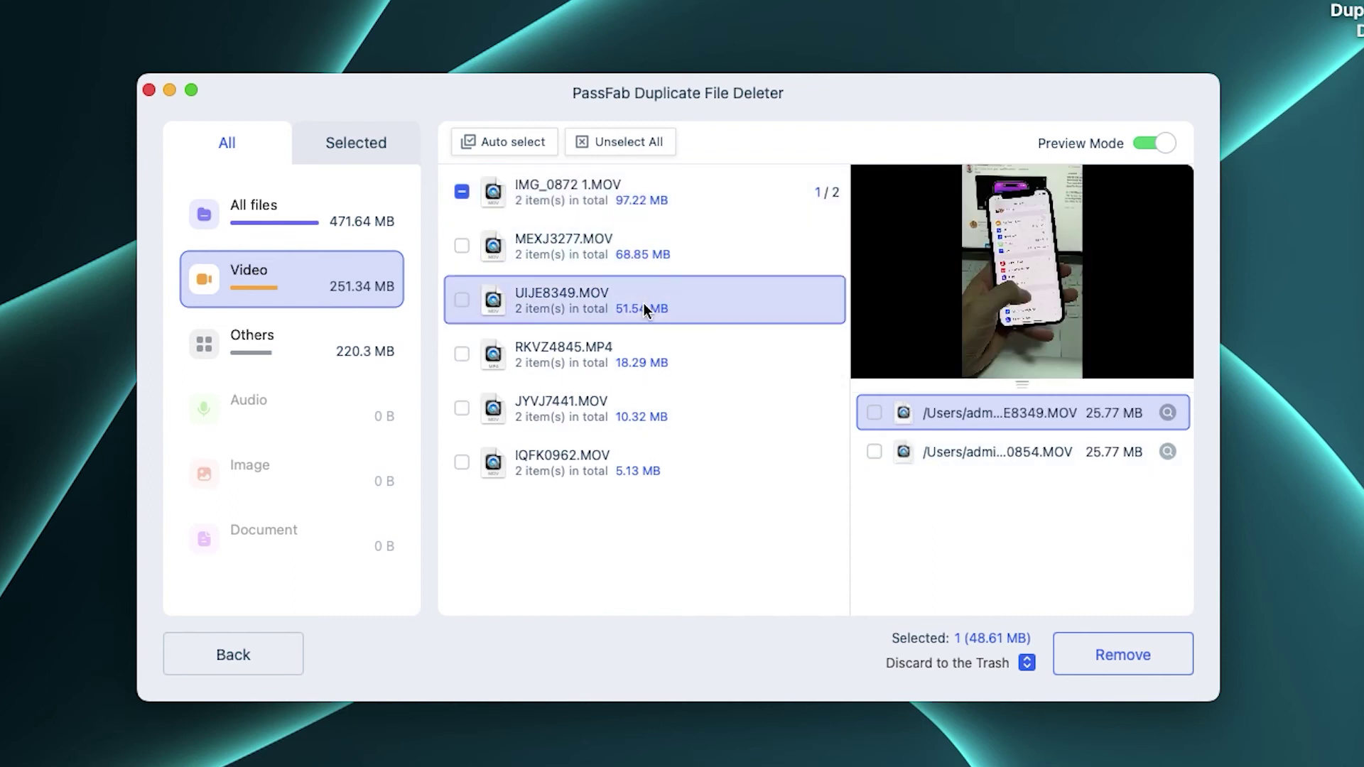
left_click(652, 350)
left_click(649, 427)
left_click(646, 448)
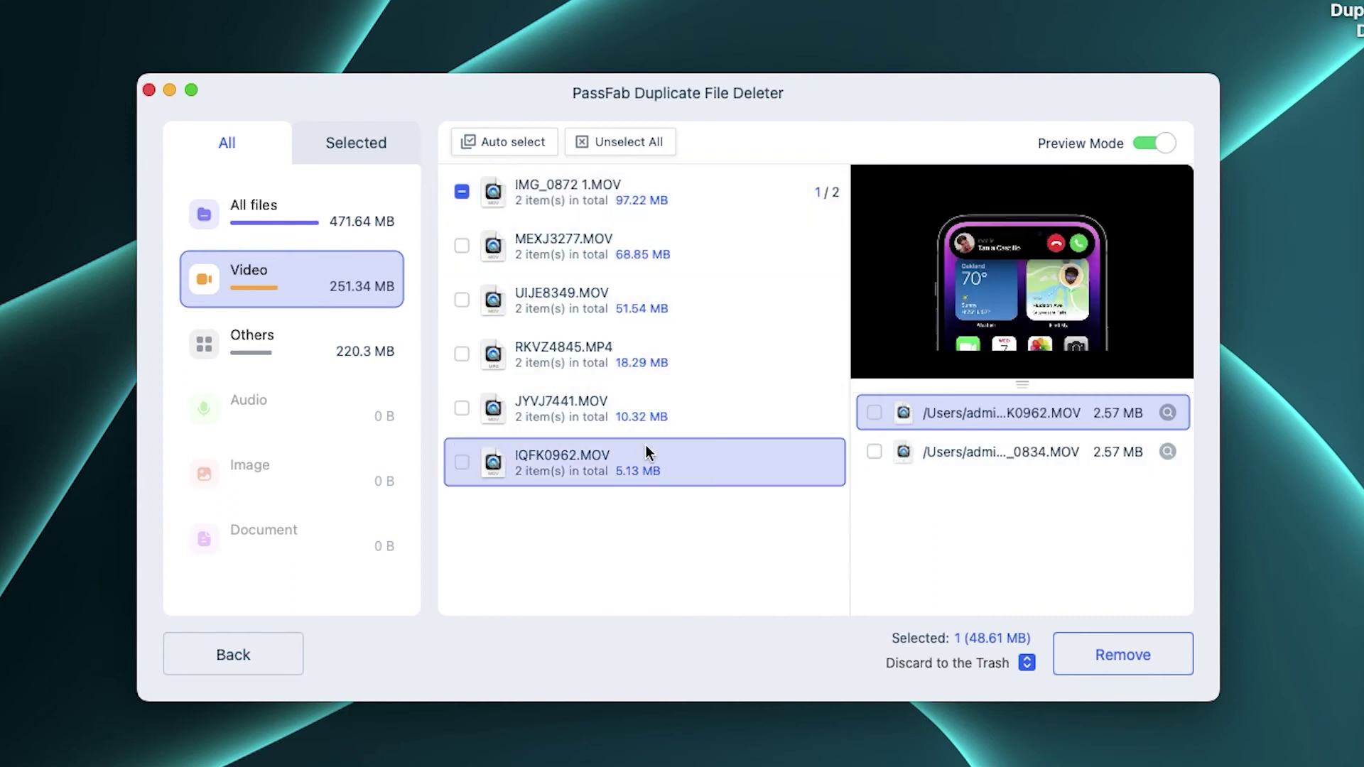
left_click(495, 143)
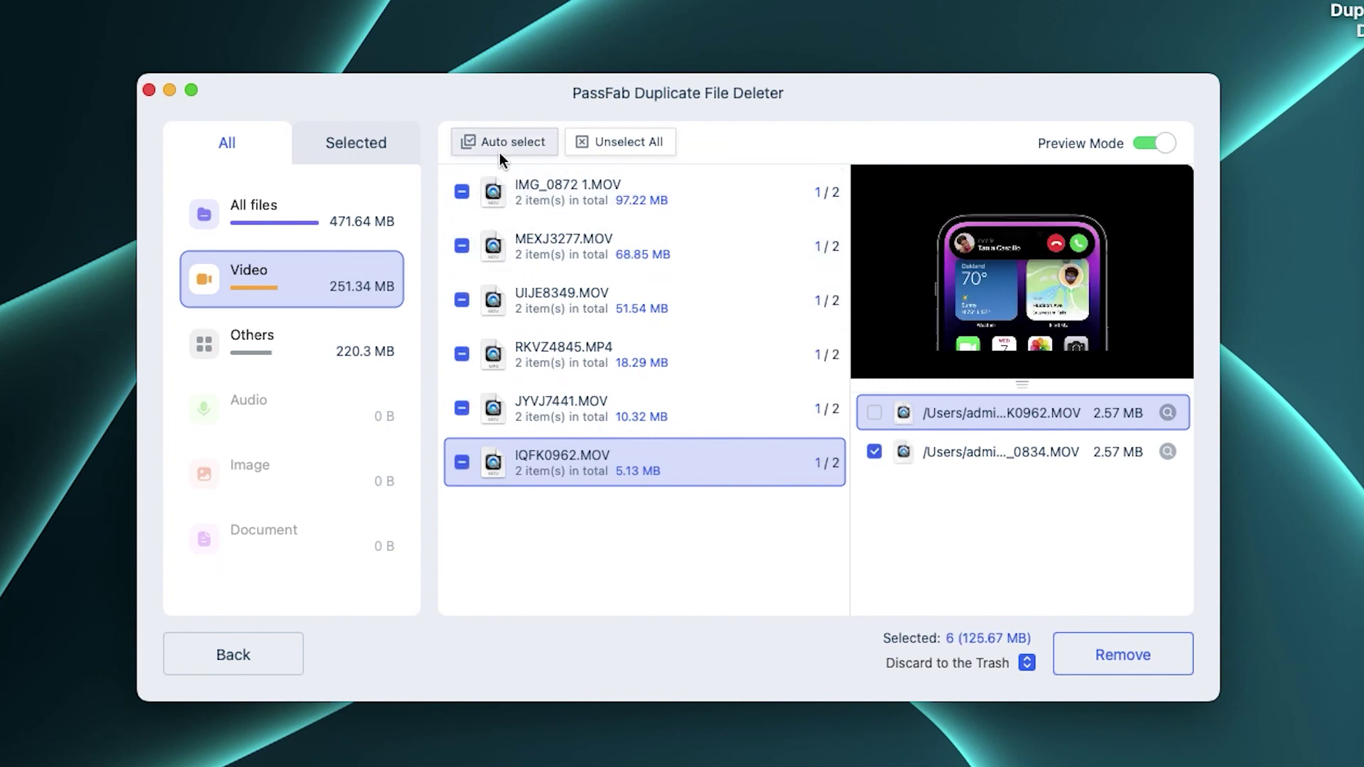
Try the permanent-deletion and move-to-folder removal options, cancelling the destination folder choice
left_click(501, 189)
left_click(984, 664)
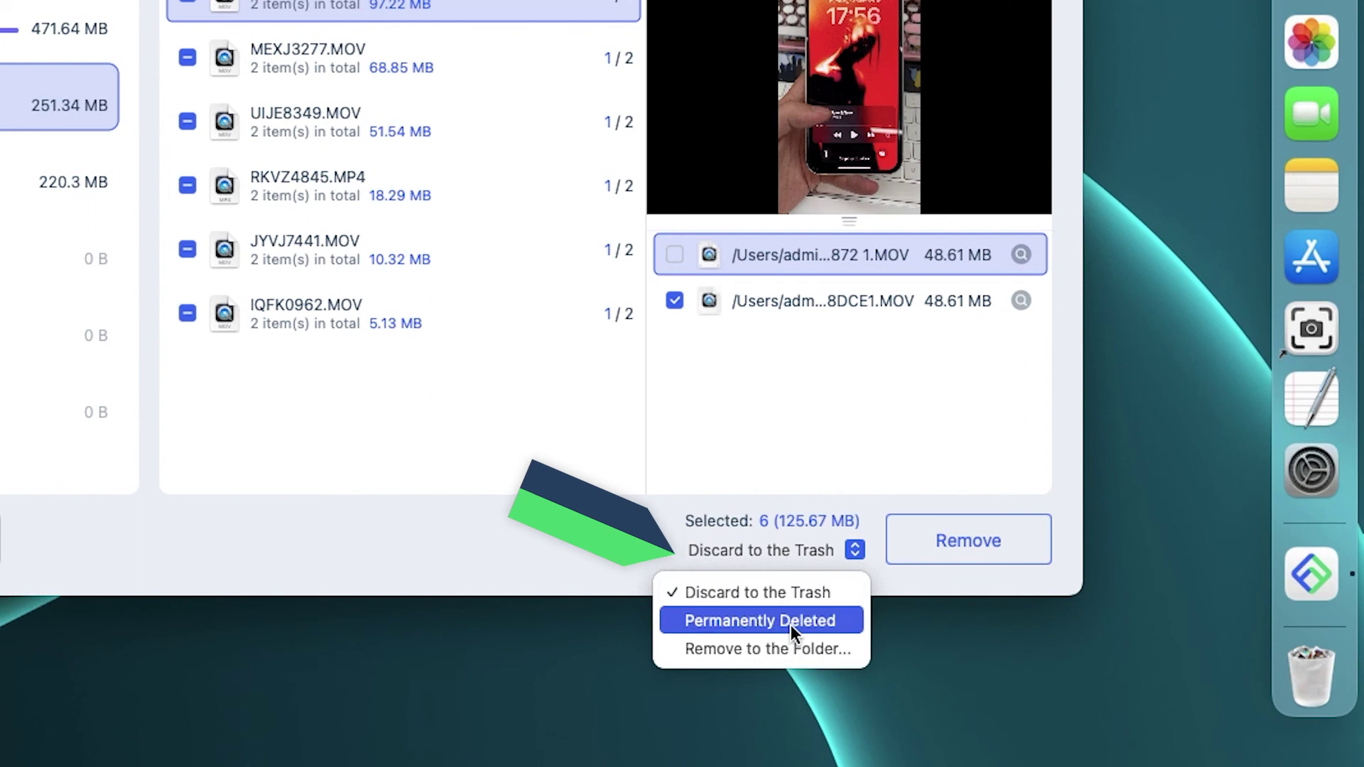
left_click(792, 625)
left_click(803, 551)
left_click(789, 653)
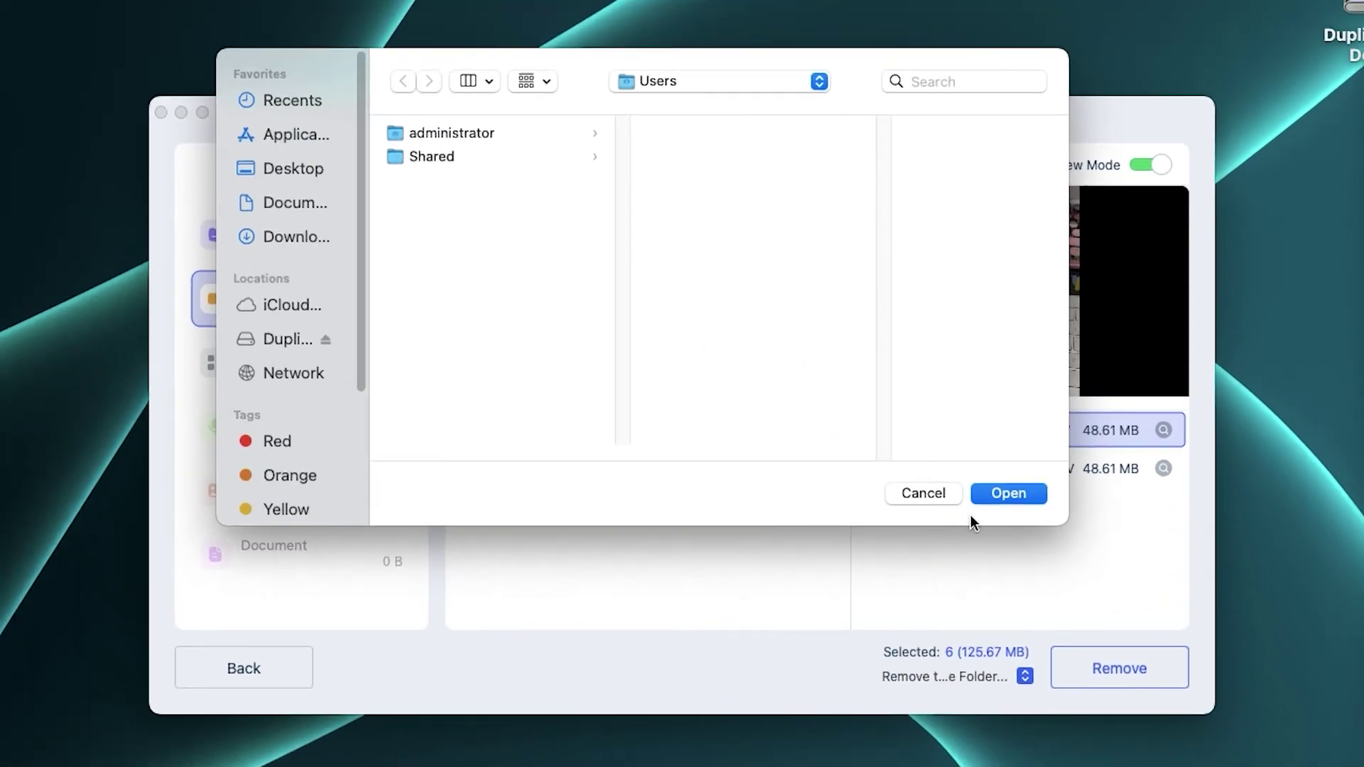
left_click(926, 498)
Set removal to Discard to the Trash and remove the six marked videos, confirming with Yes
left_click(980, 682)
left_click(975, 708)
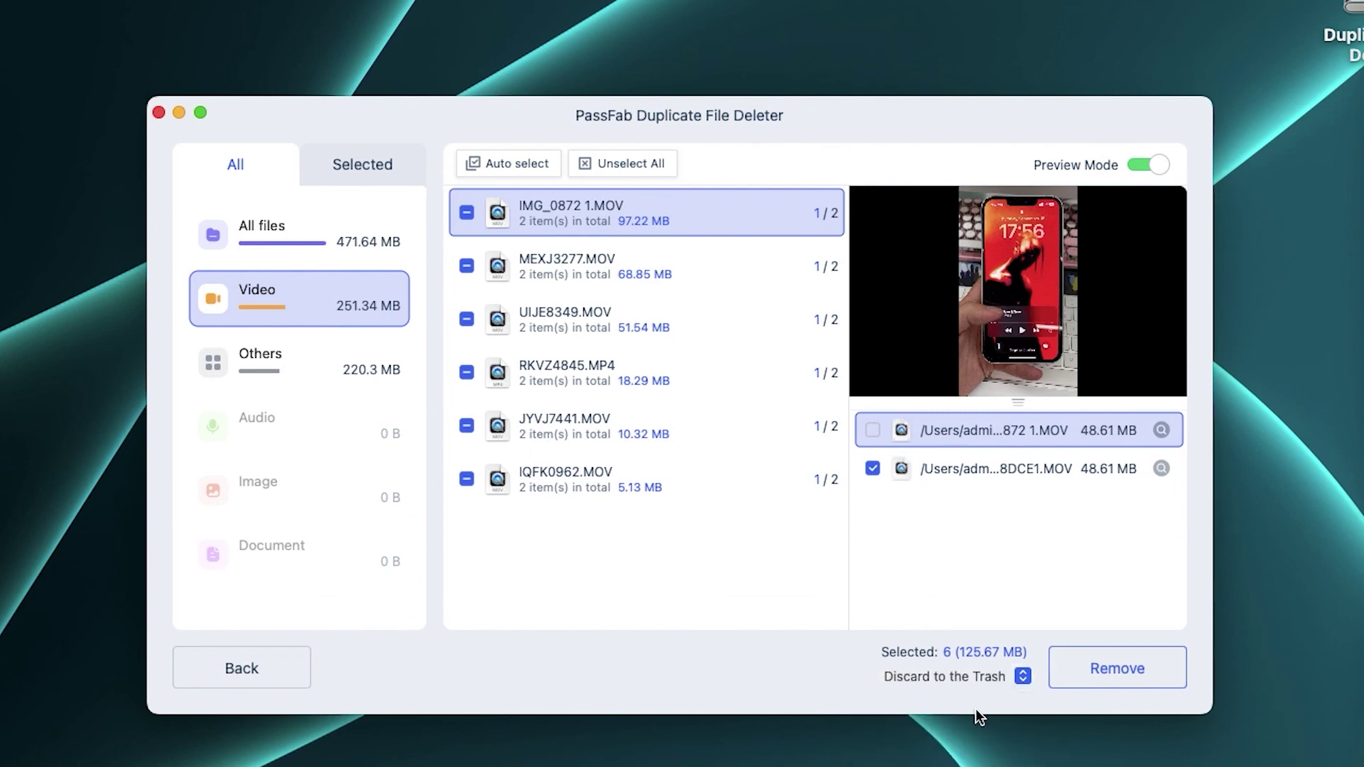
left_click(1131, 675)
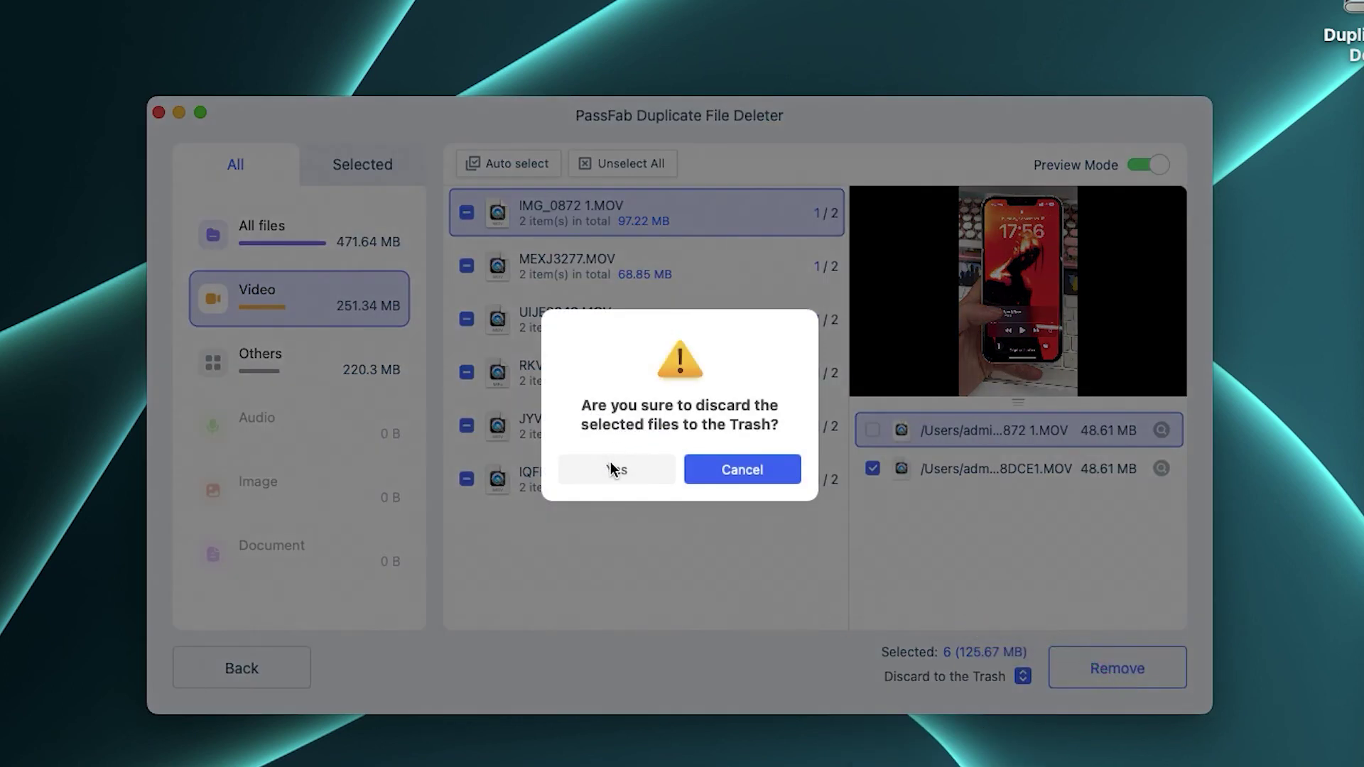
left_click(614, 469)
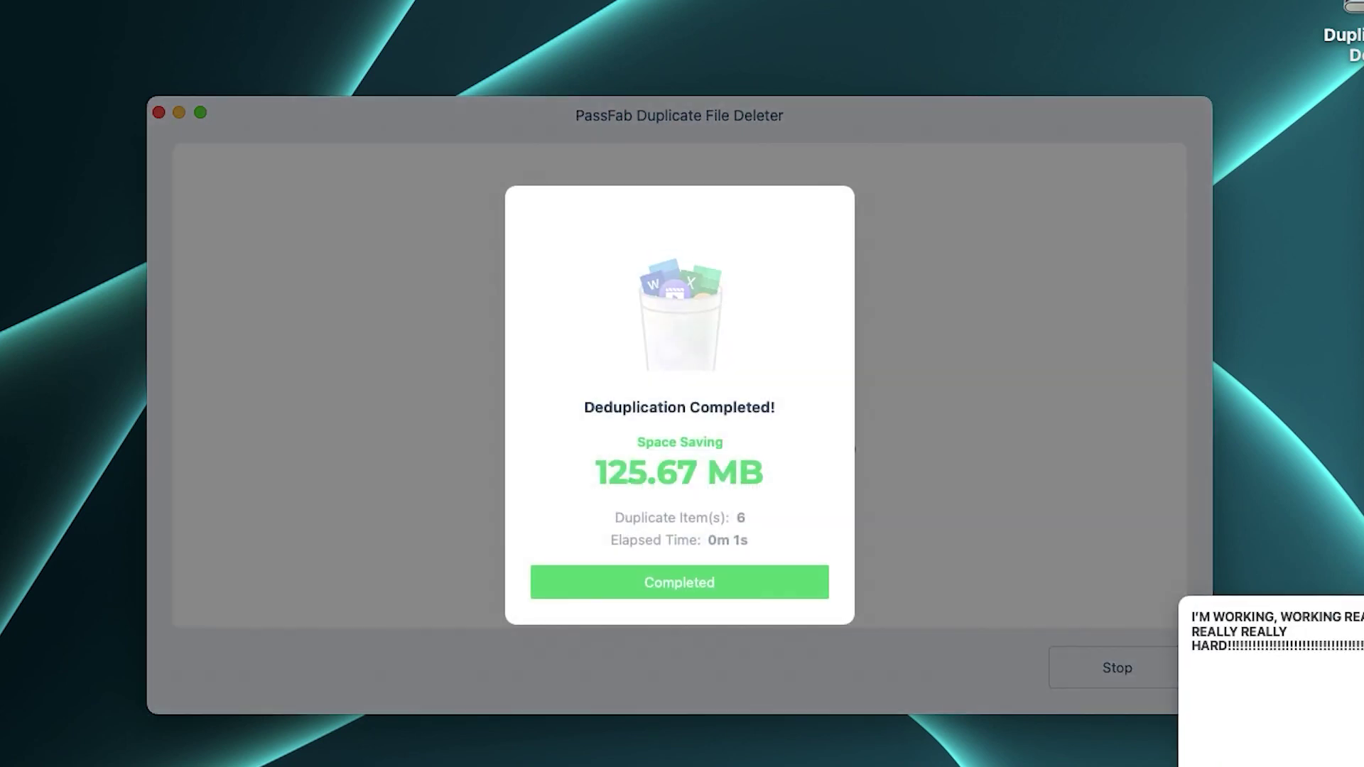